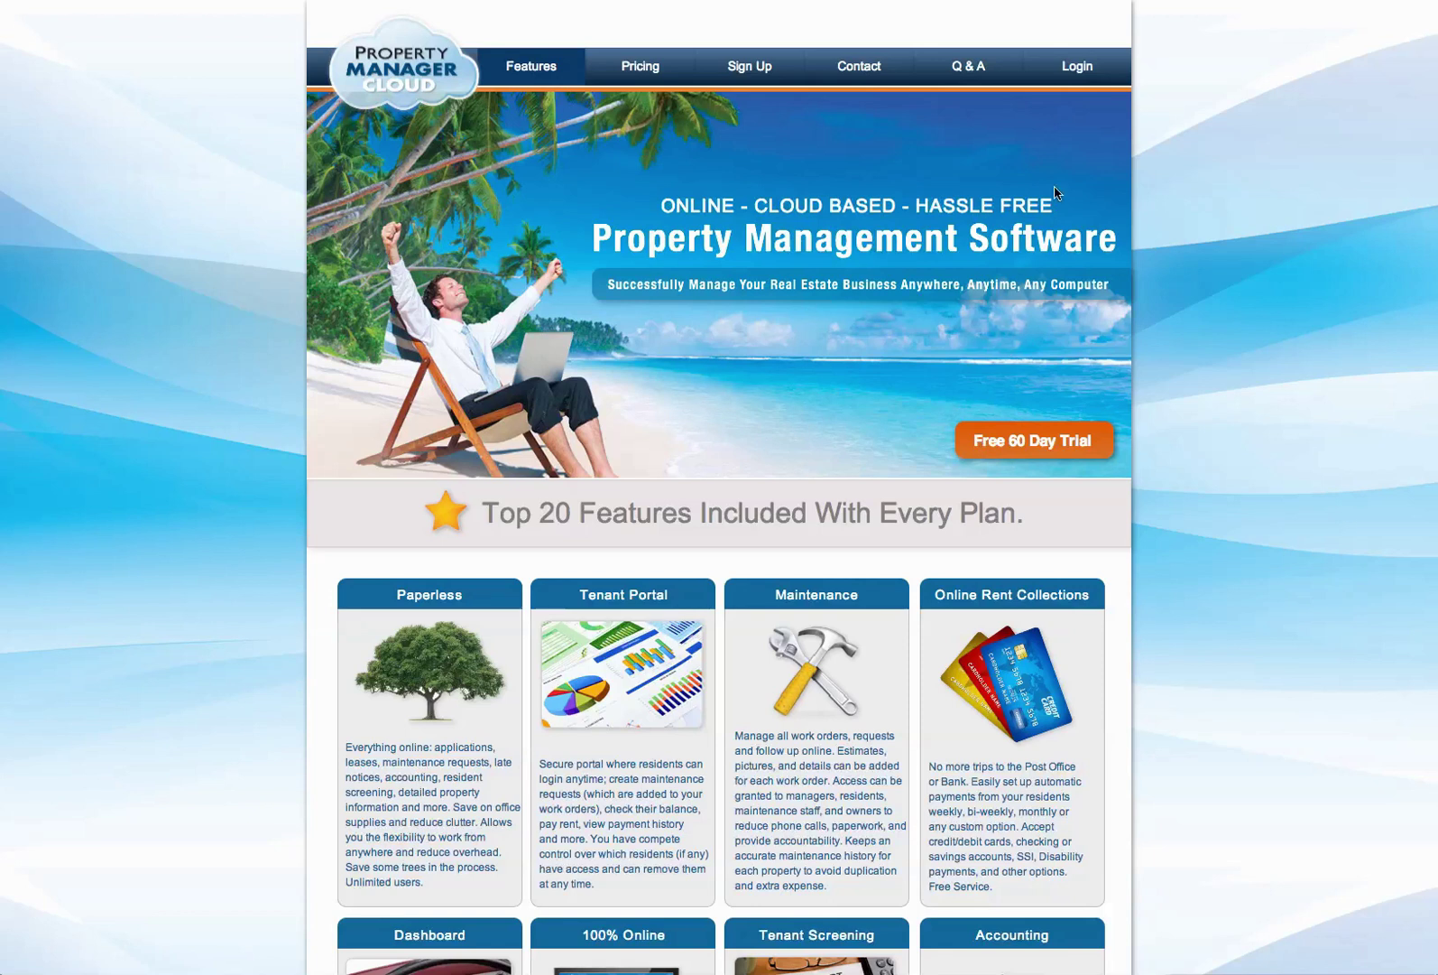
Sign in with the saved username and autofilled password to reach the dashboard
{"action": "left_click", "coordinate": [1073, 69]}
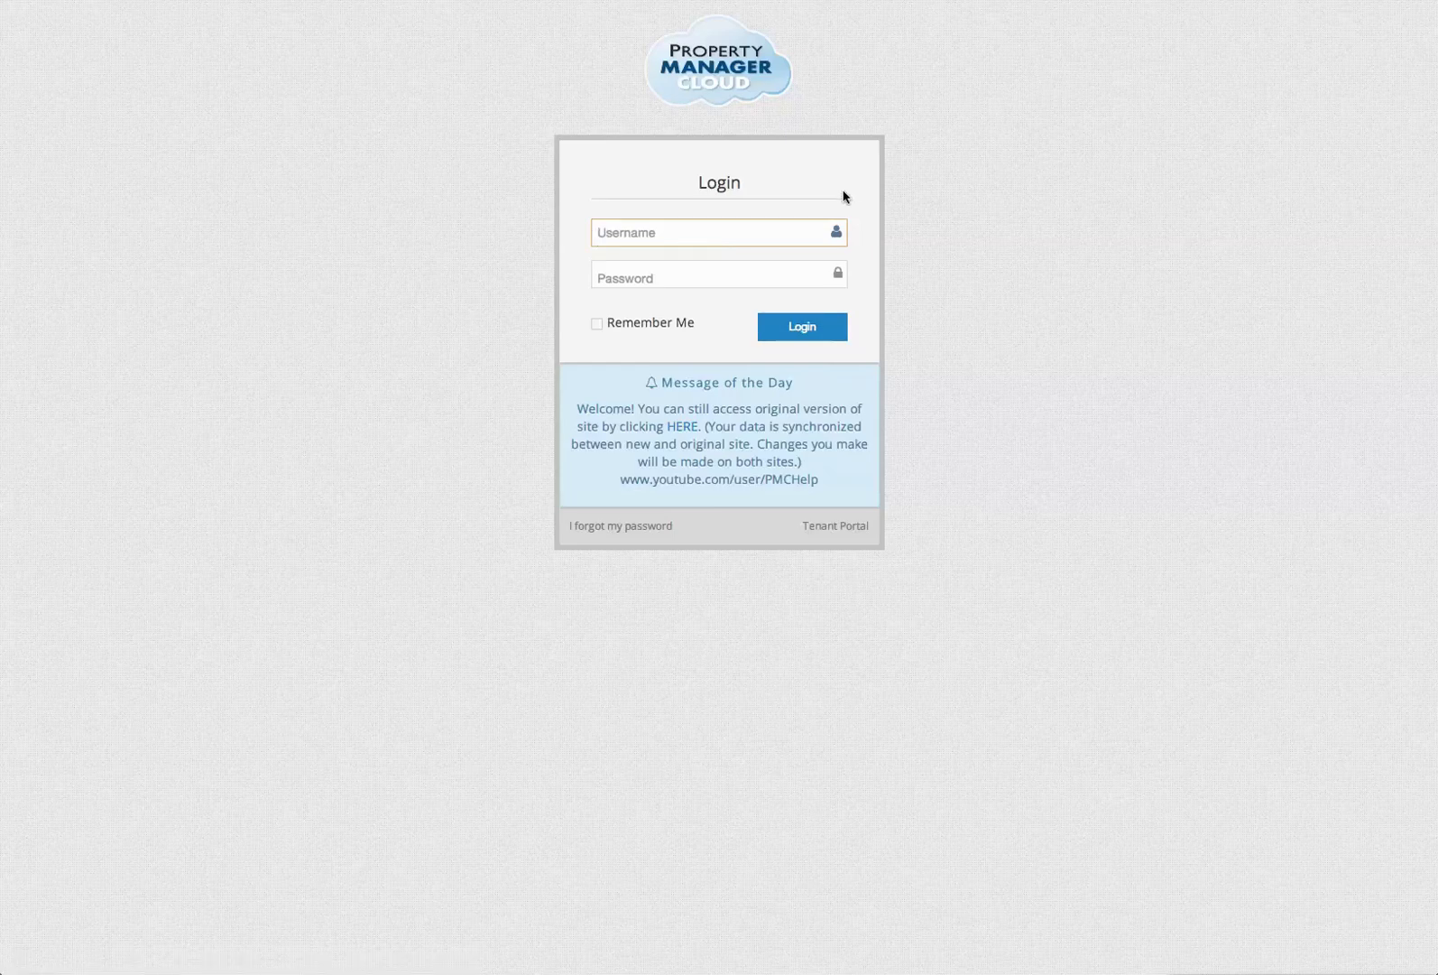
{"action": "type", "text": "sold"}
{"action": "key", "text": "Tab"}
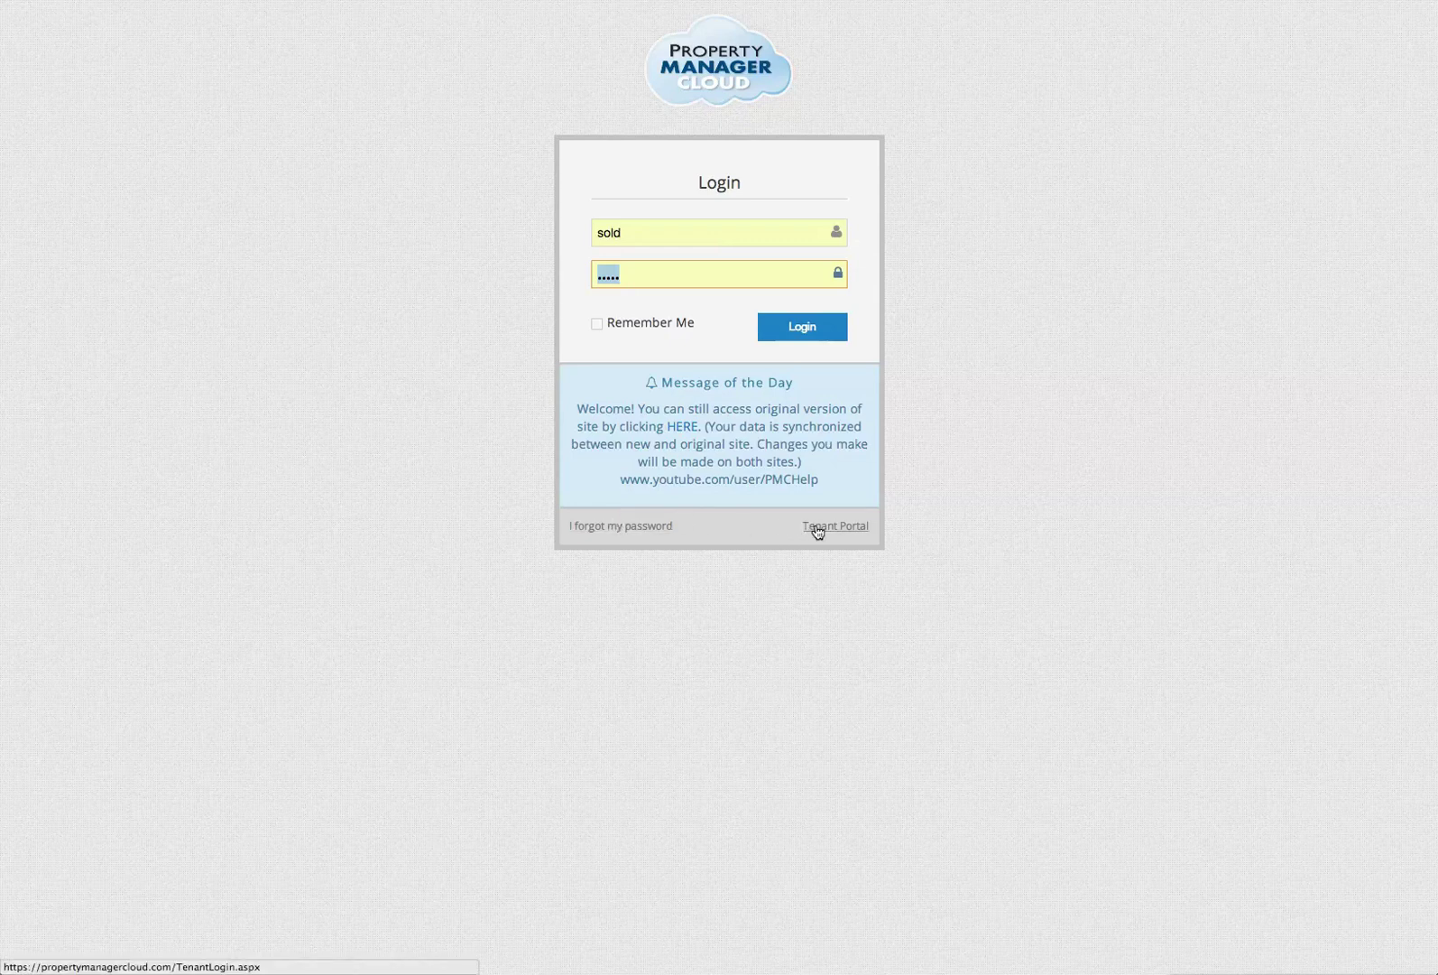
{"action": "left_click", "coordinate": [794, 330]}
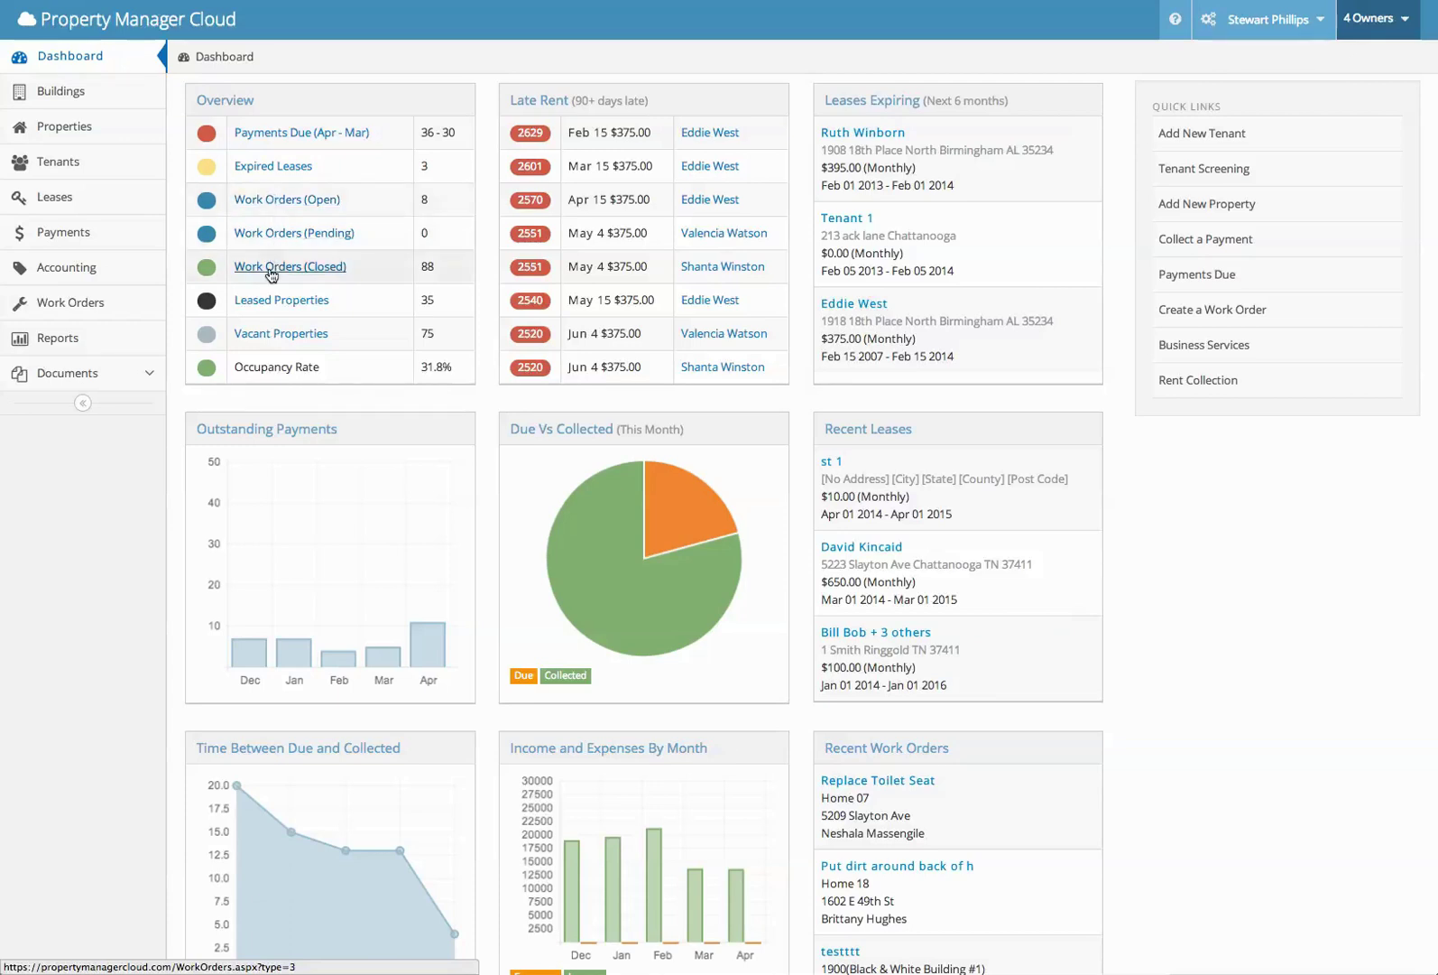
{"action": "scroll", "coordinate": [273, 299], "scroll_direction": "down", "scroll_amount": 1}
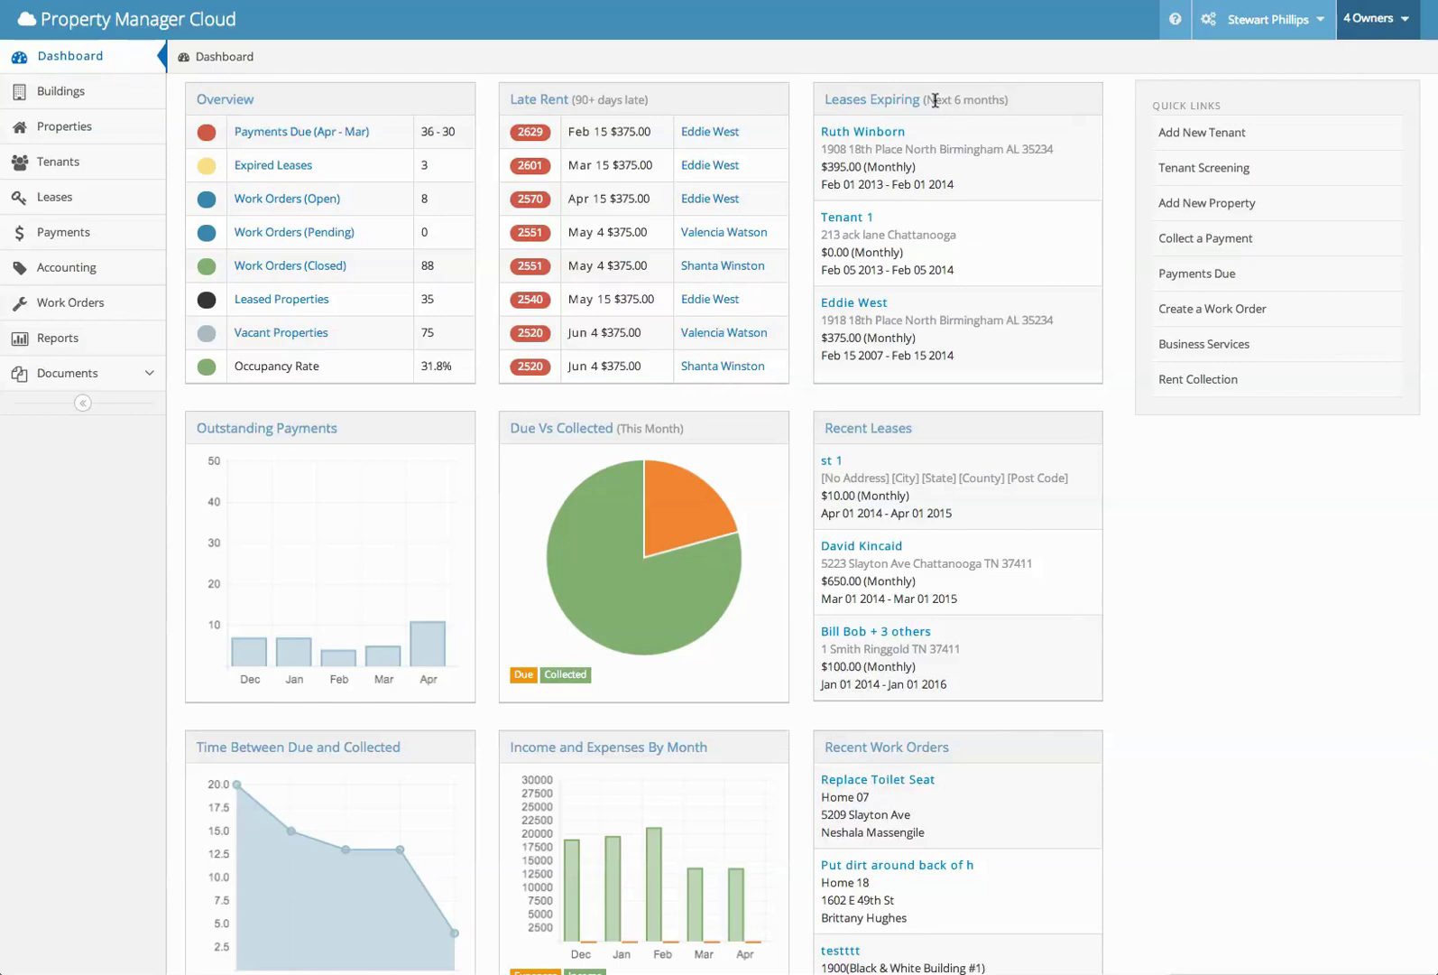
{"action": "scroll", "coordinate": [597, 373], "scroll_direction": "down", "scroll_amount": 1}
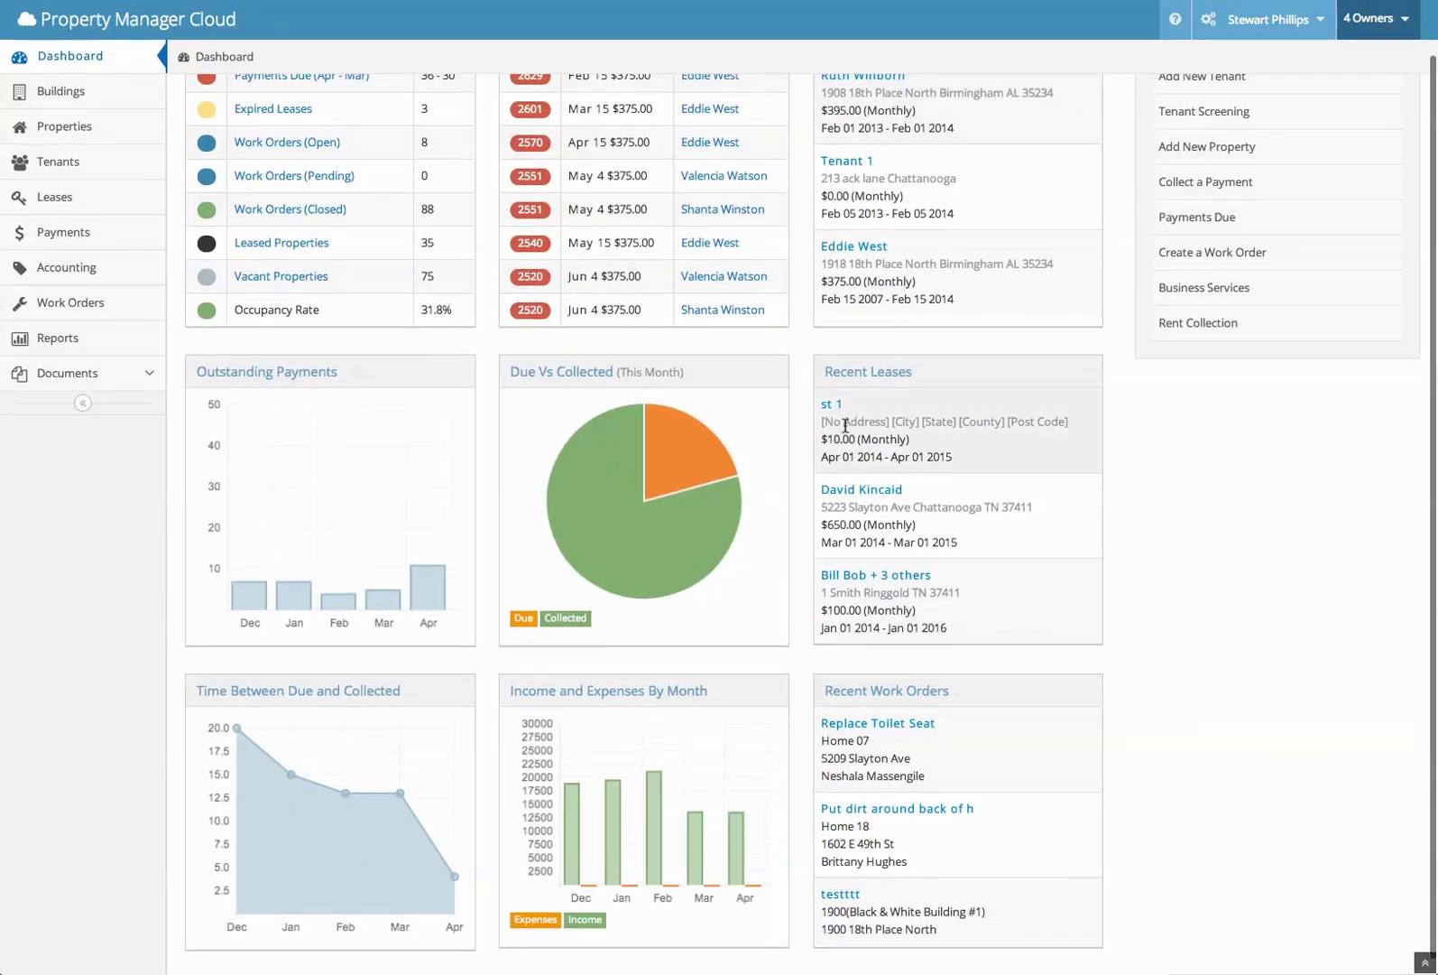
{"action": "scroll", "coordinate": [845, 425], "scroll_direction": "up", "scroll_amount": 1}
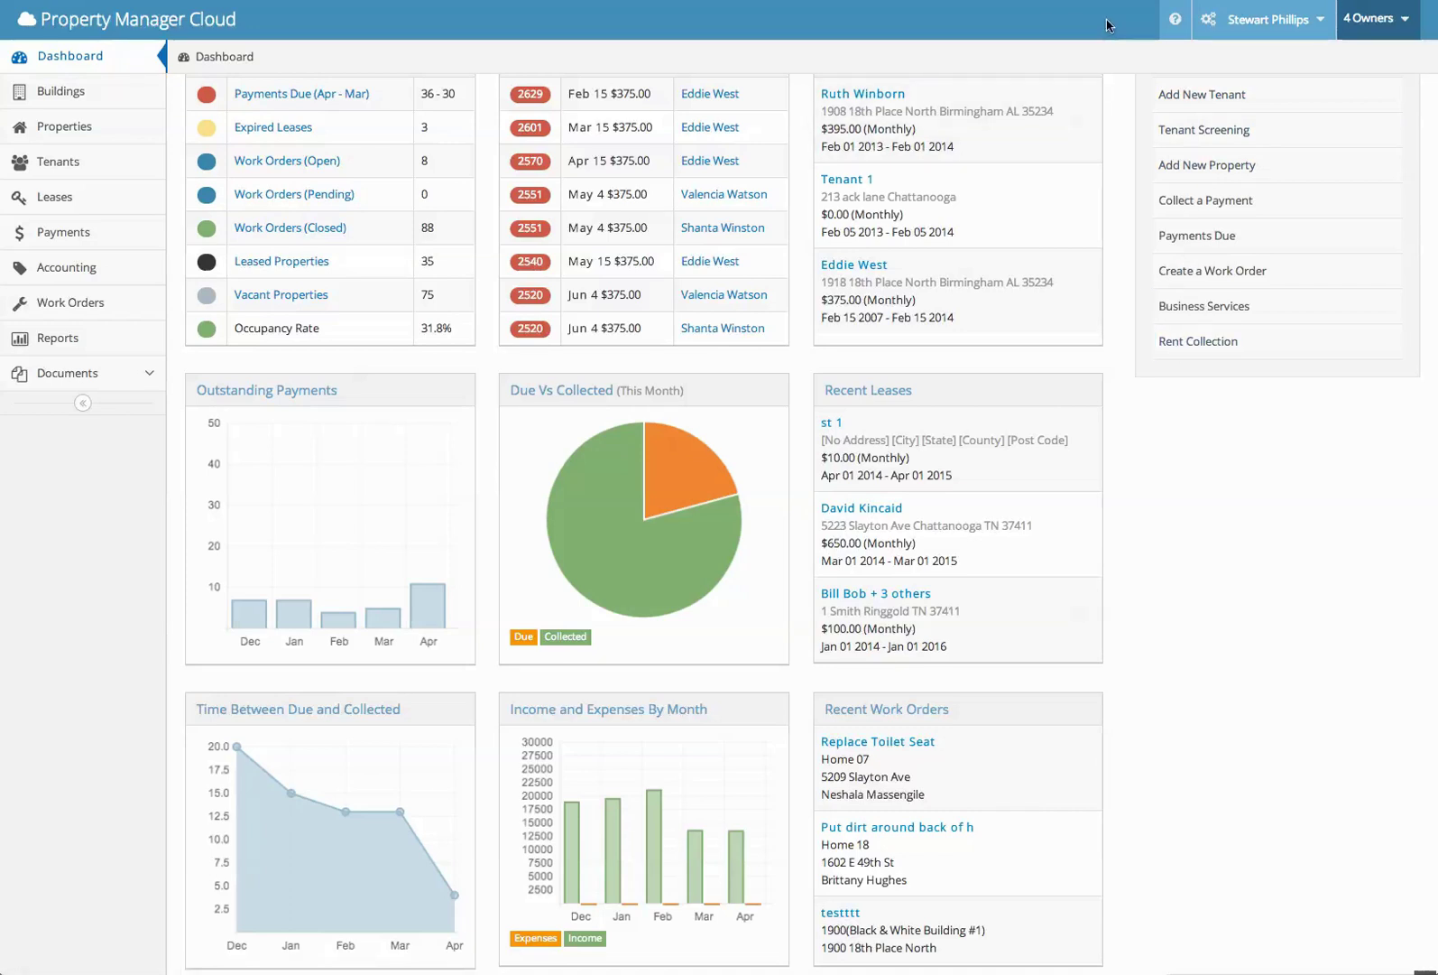
Browse the FAQ help topics, view the My Account profile, then open Settings
{"action": "left_click", "coordinate": [1175, 23]}
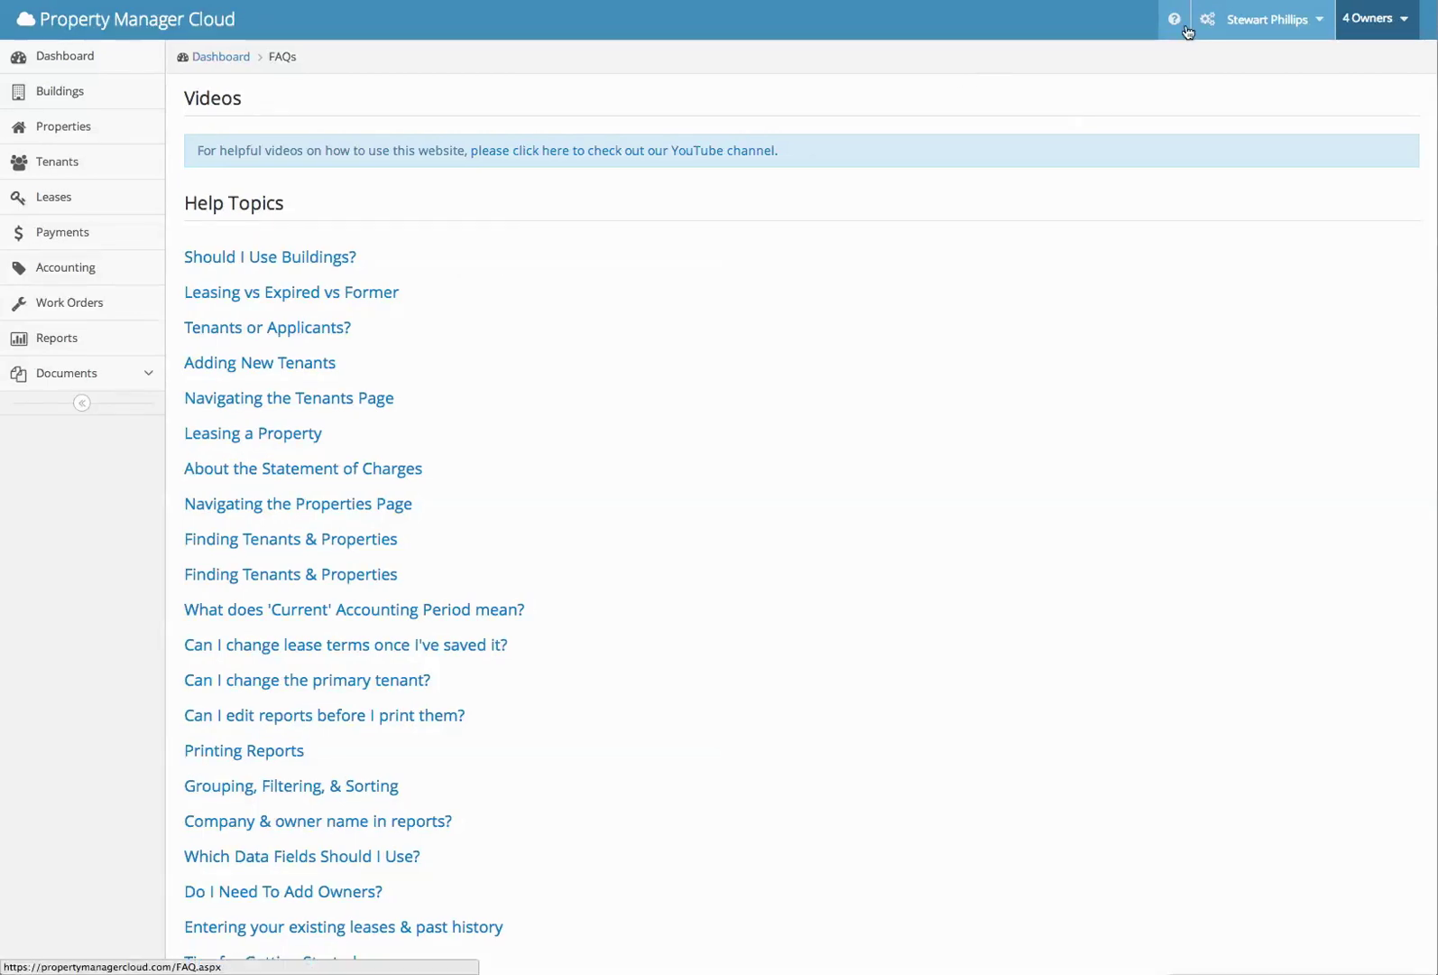
{"action": "scroll", "coordinate": [1188, 32], "scroll_direction": "down", "scroll_amount": 1}
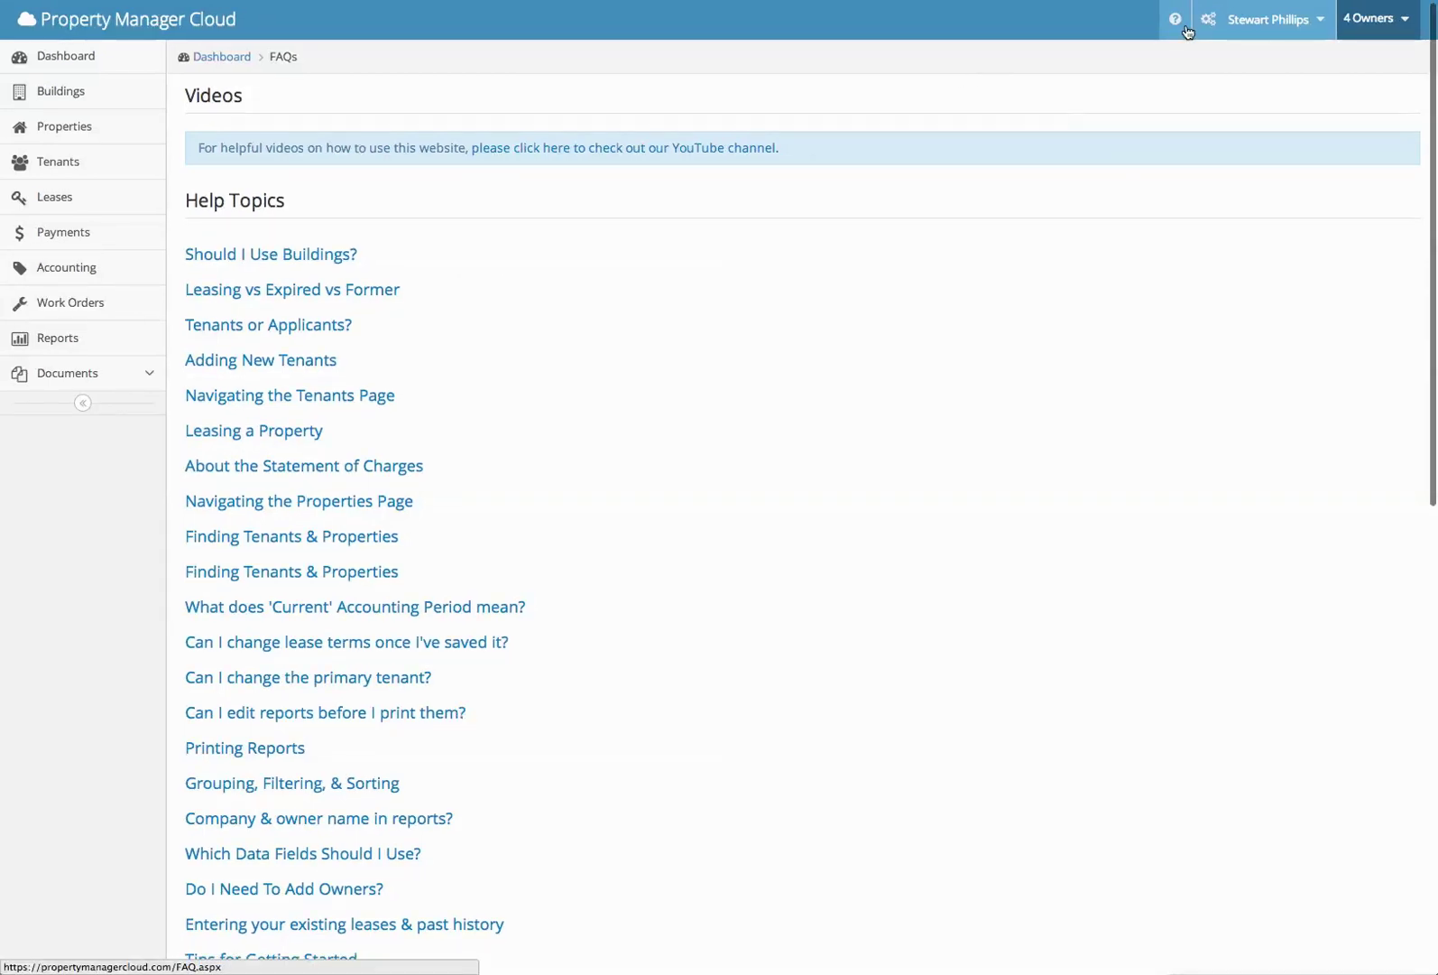
{"action": "left_click", "coordinate": [1250, 25]}
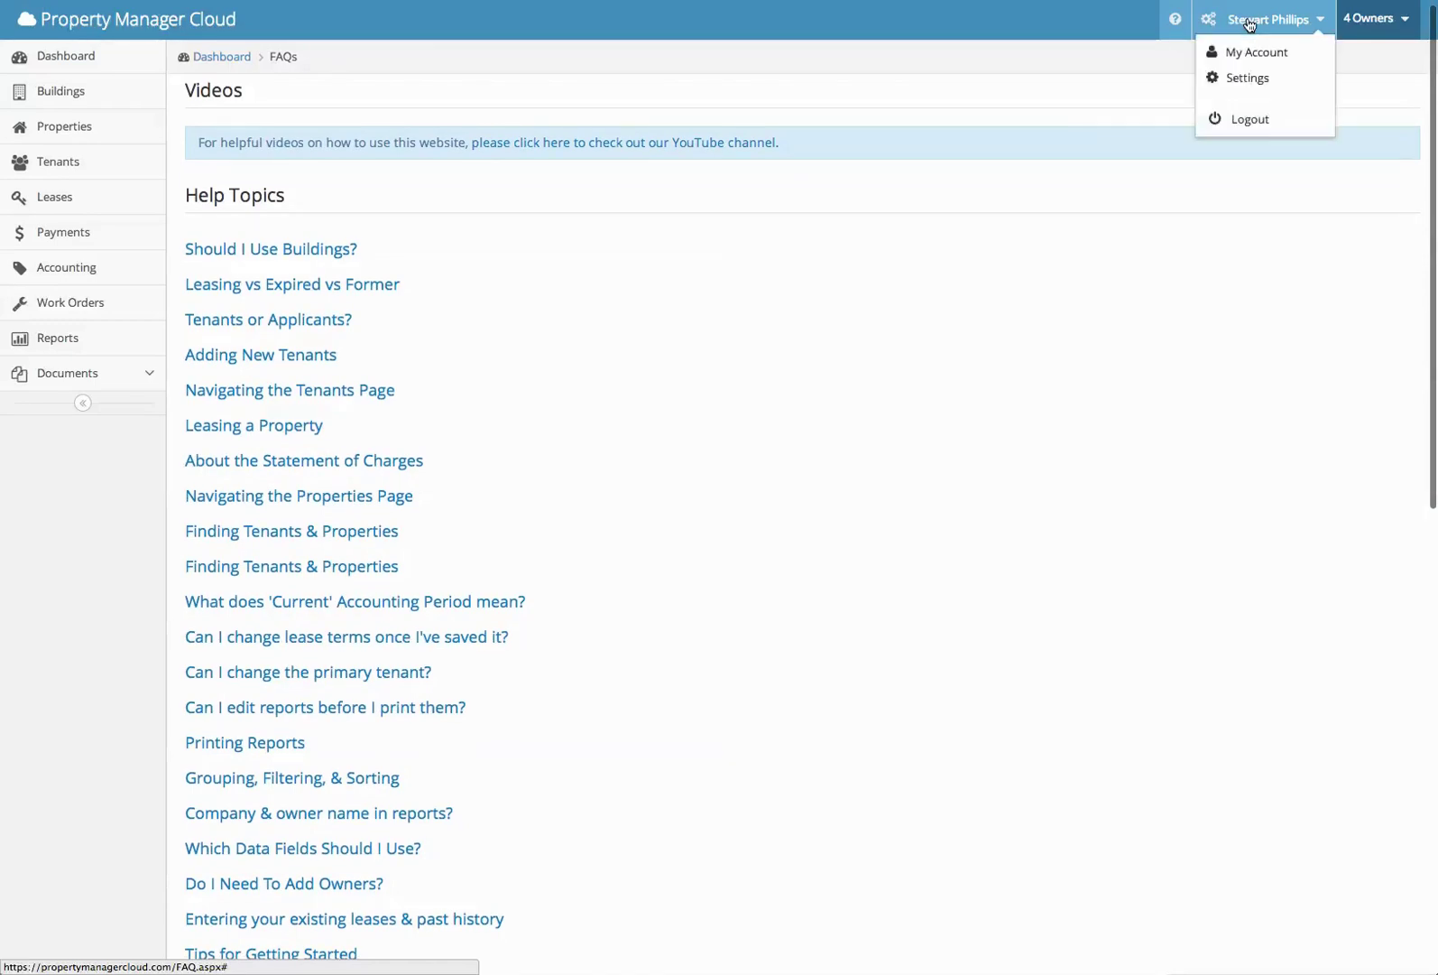
{"action": "scroll", "coordinate": [1250, 26], "scroll_direction": "down", "scroll_amount": 1}
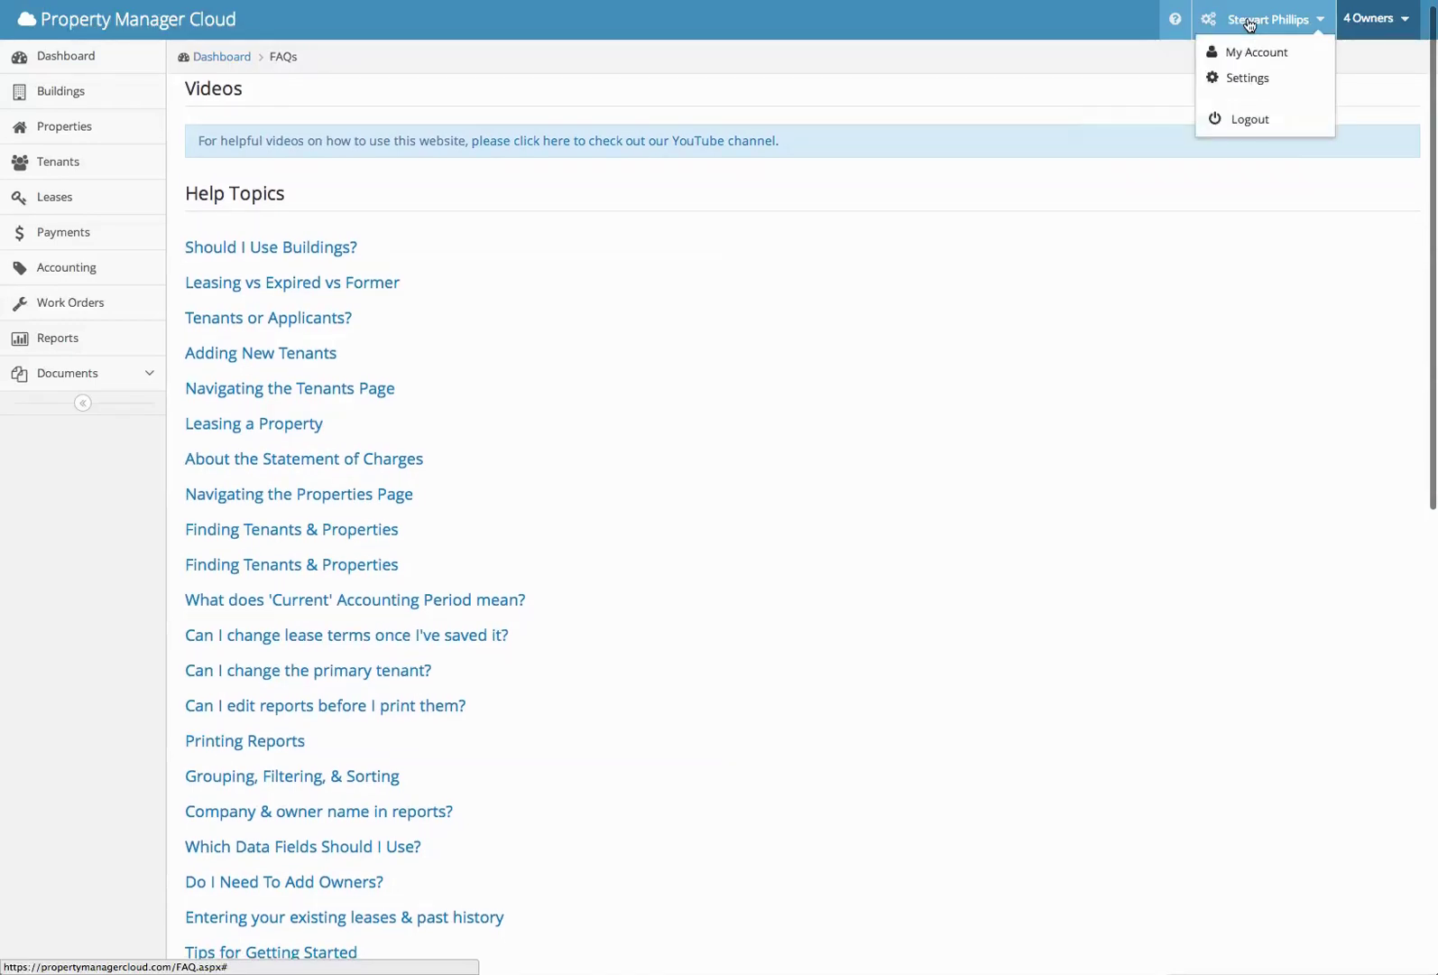
{"action": "scroll", "coordinate": [1249, 51], "scroll_direction": "down", "scroll_amount": 1}
{"action": "left_click", "coordinate": [1249, 51]}
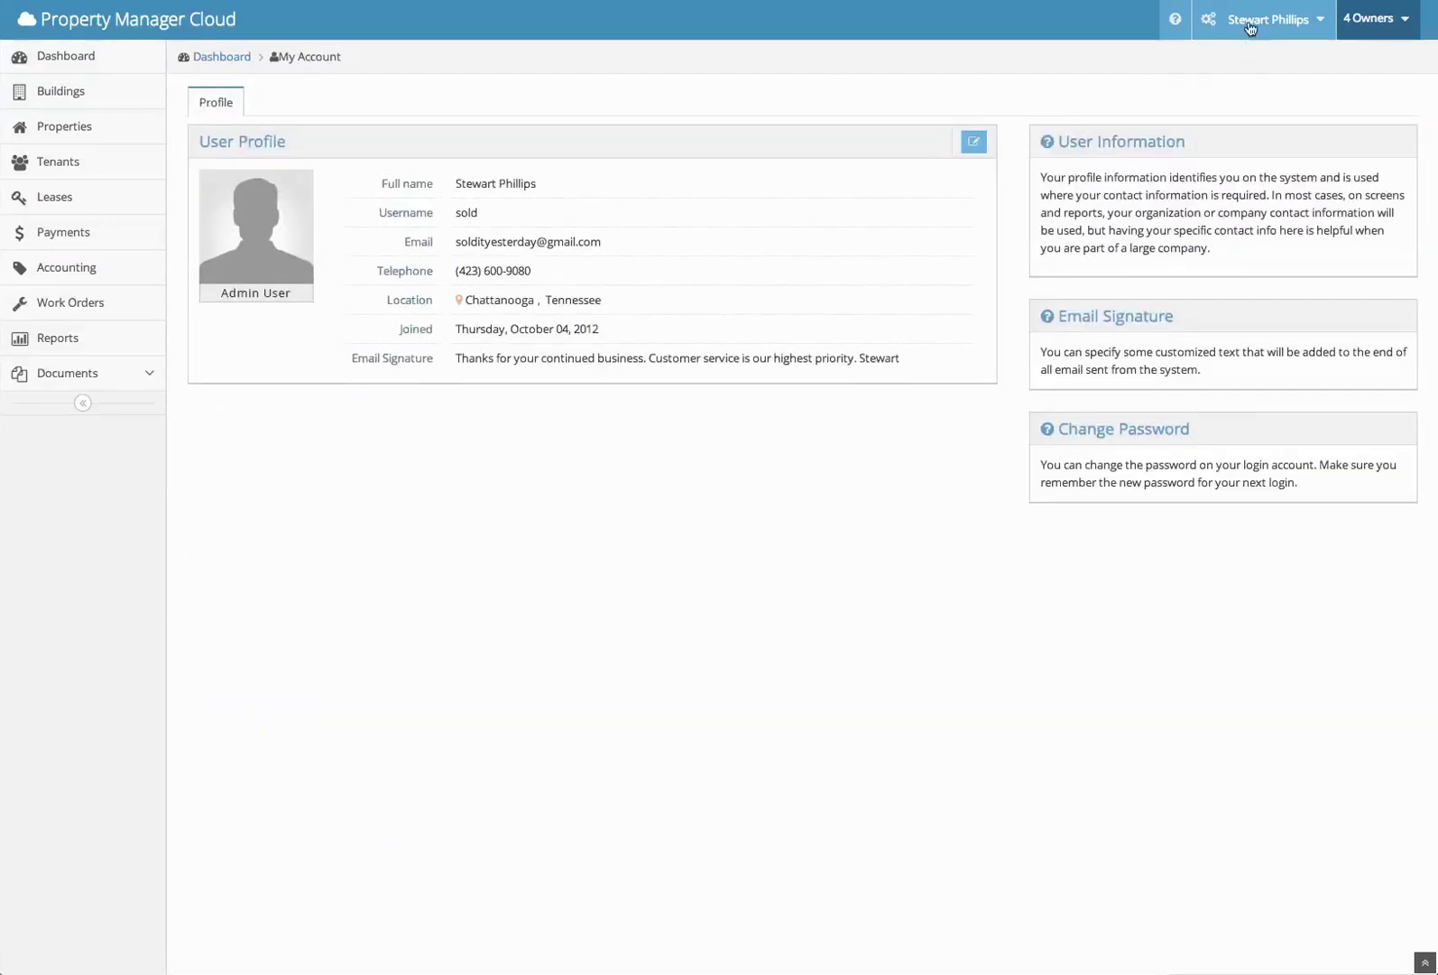
{"action": "left_click", "coordinate": [1250, 21]}
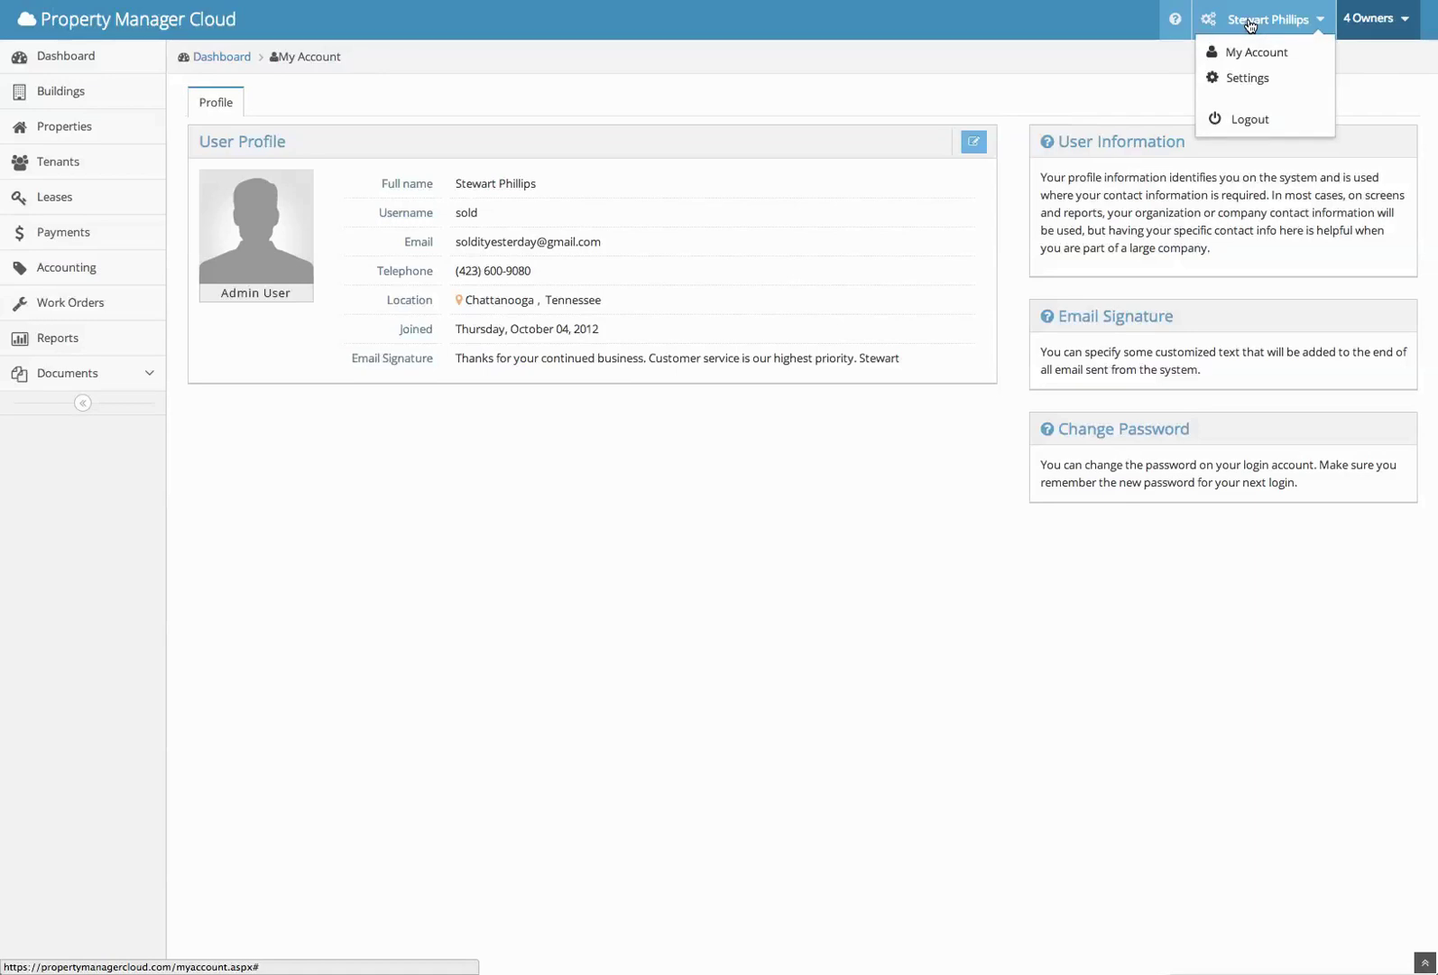
{"action": "left_click", "coordinate": [1247, 78]}
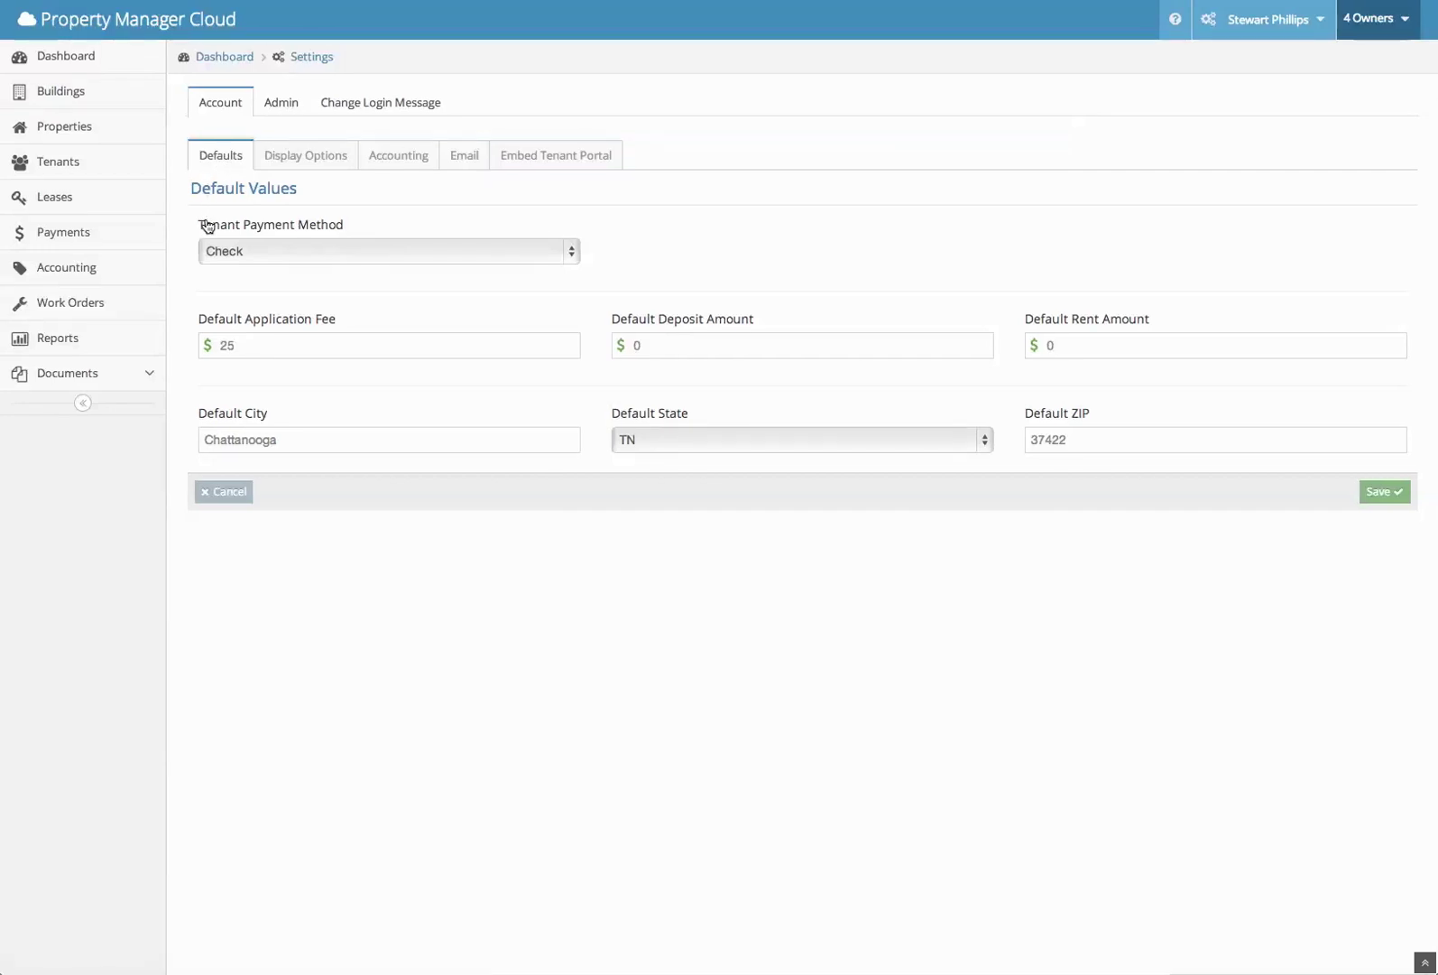
On Settings > Defaults, choose Direct Deposit as tenant payment method, application fee 50, rent 1000
{"action": "left_click", "coordinate": [286, 253]}
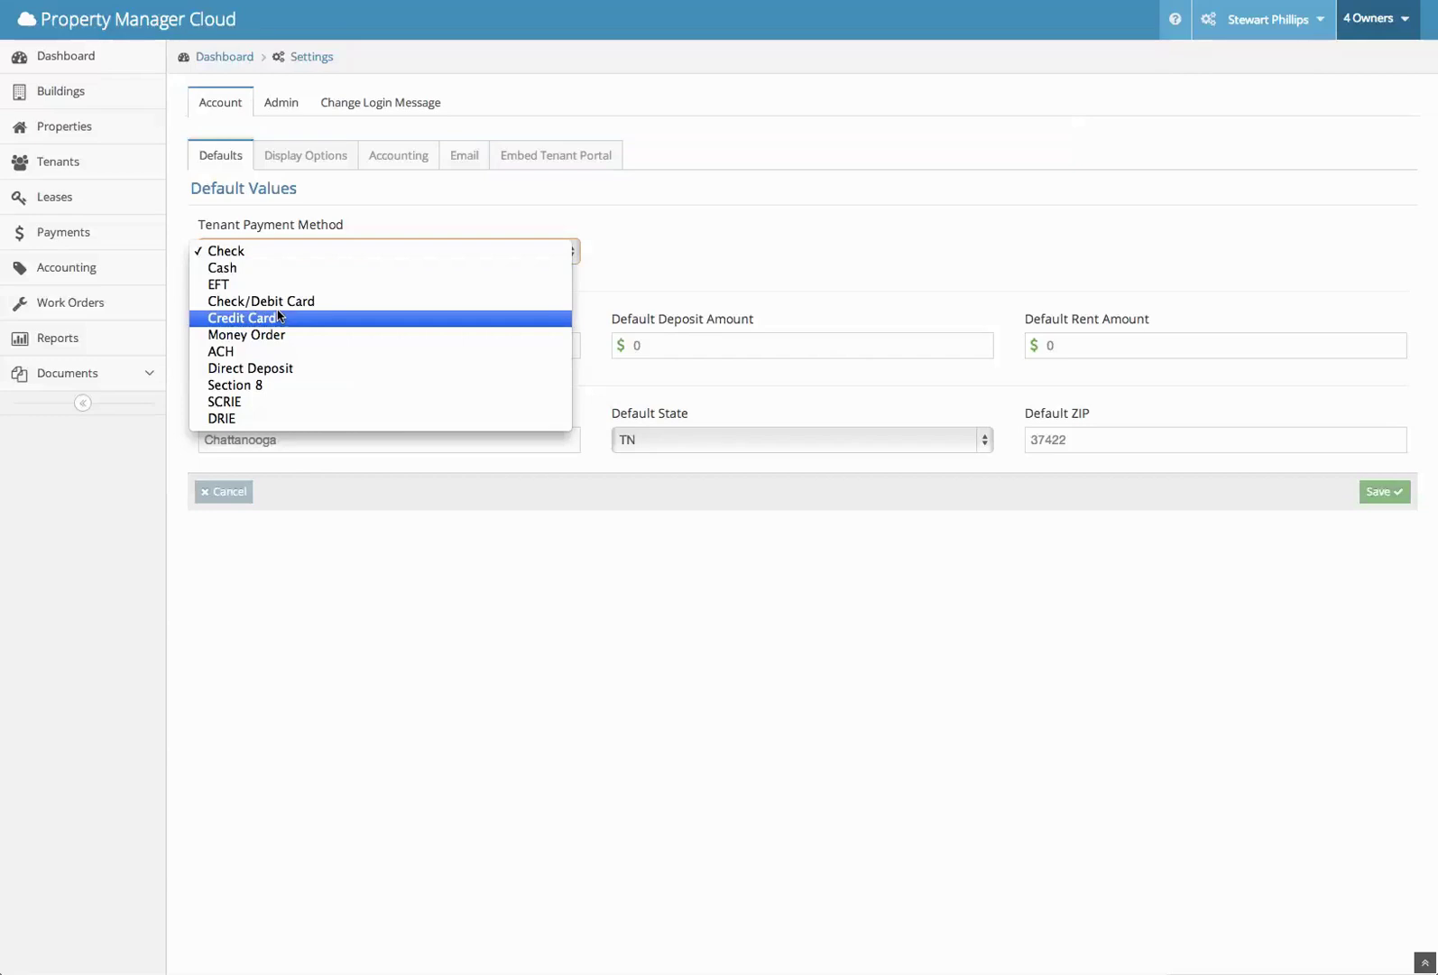
{"action": "left_click", "coordinate": [276, 368]}
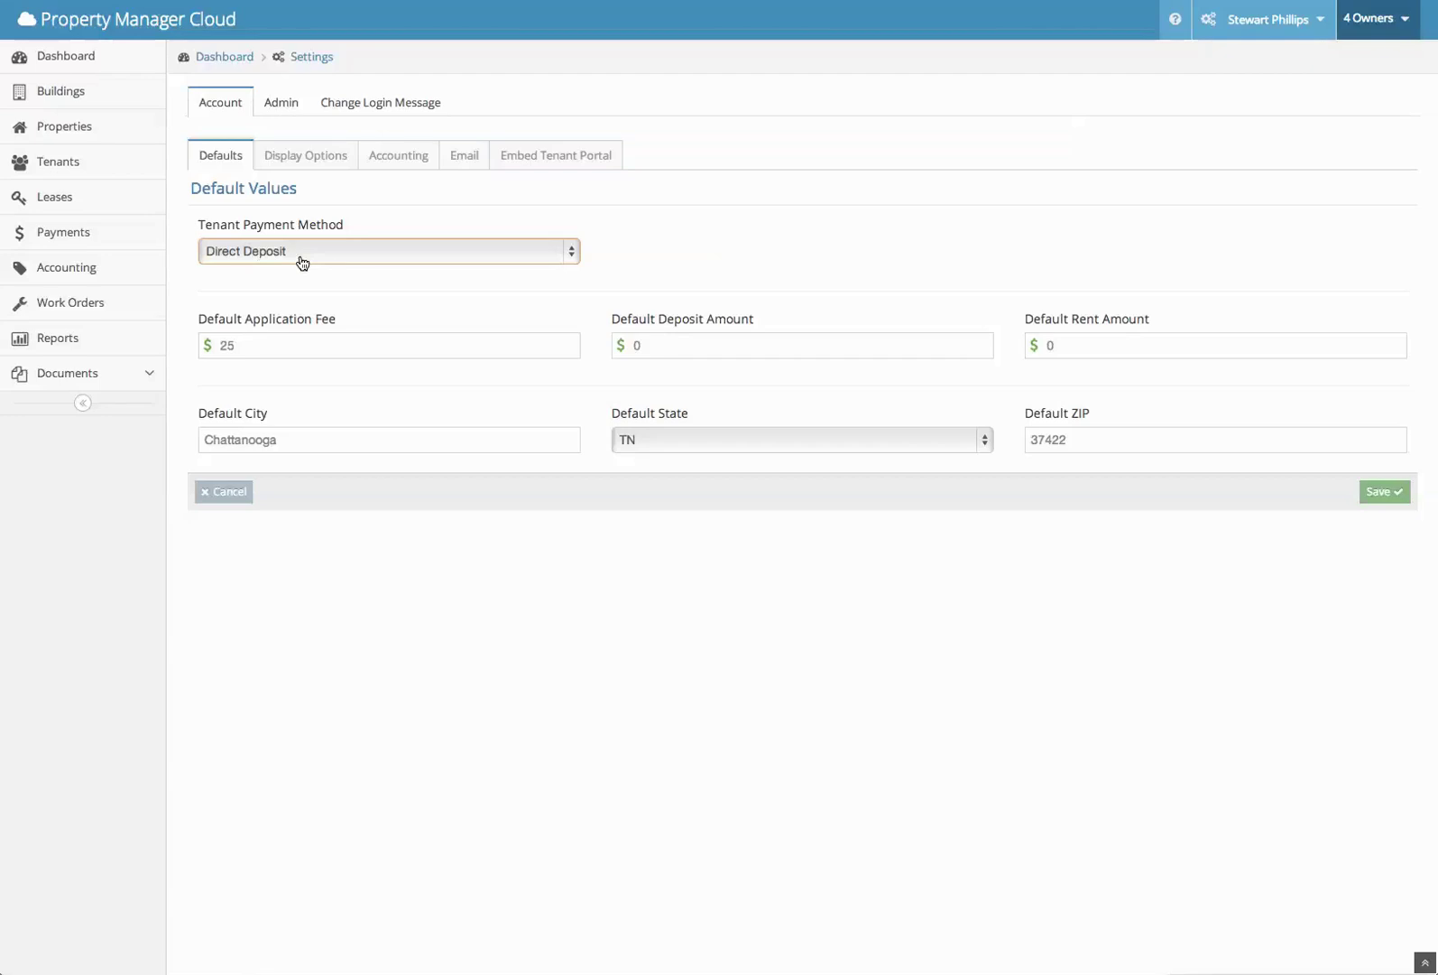
{"action": "double_click", "coordinate": [233, 347]}
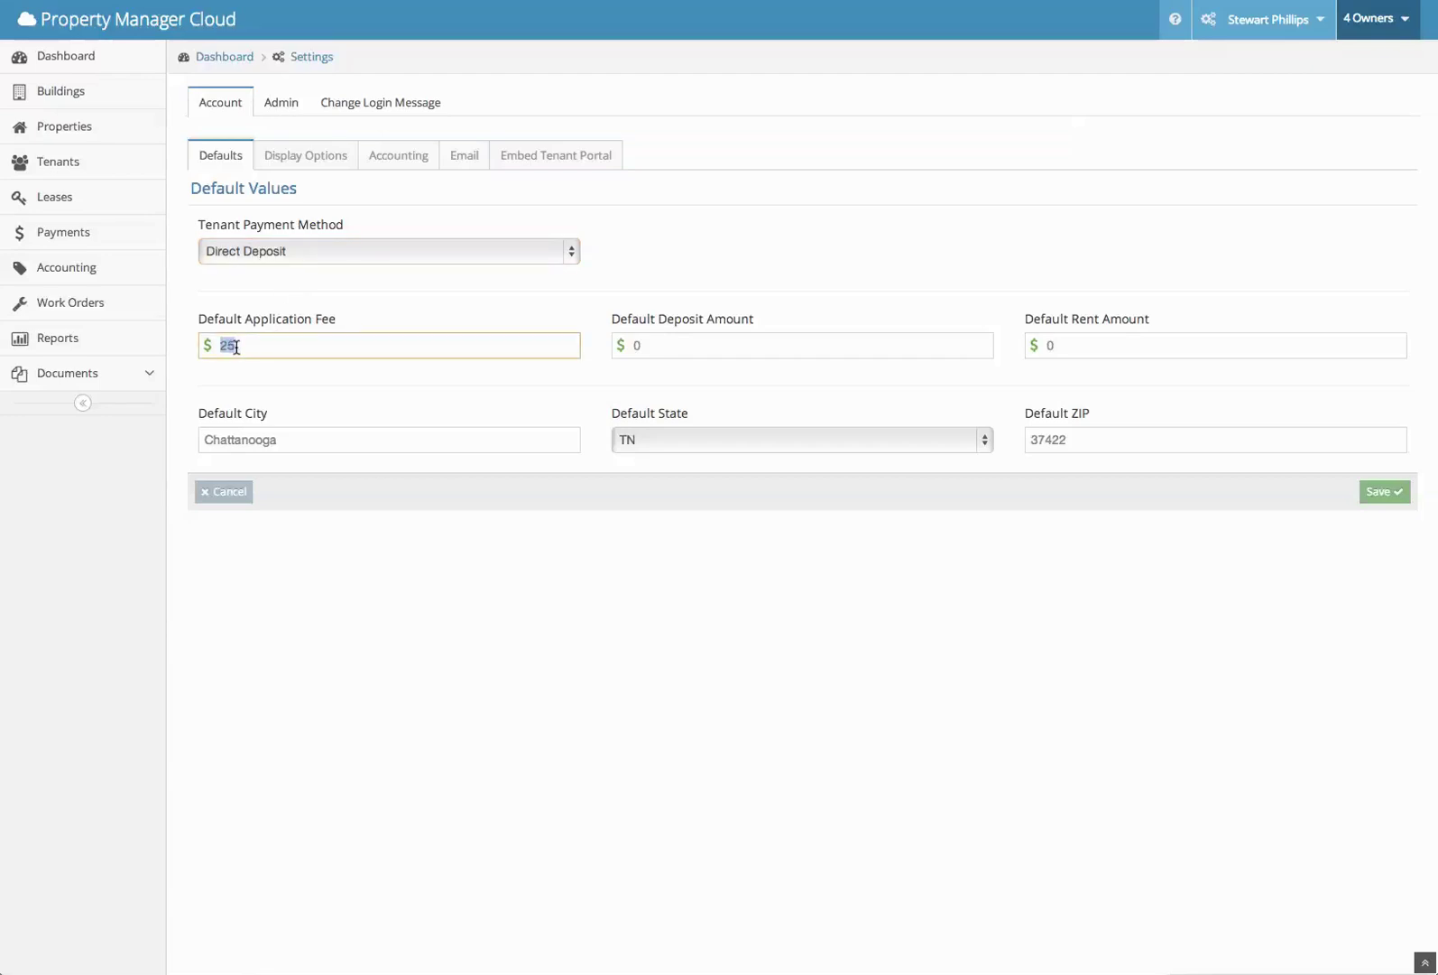
{"action": "type", "text": "50"}
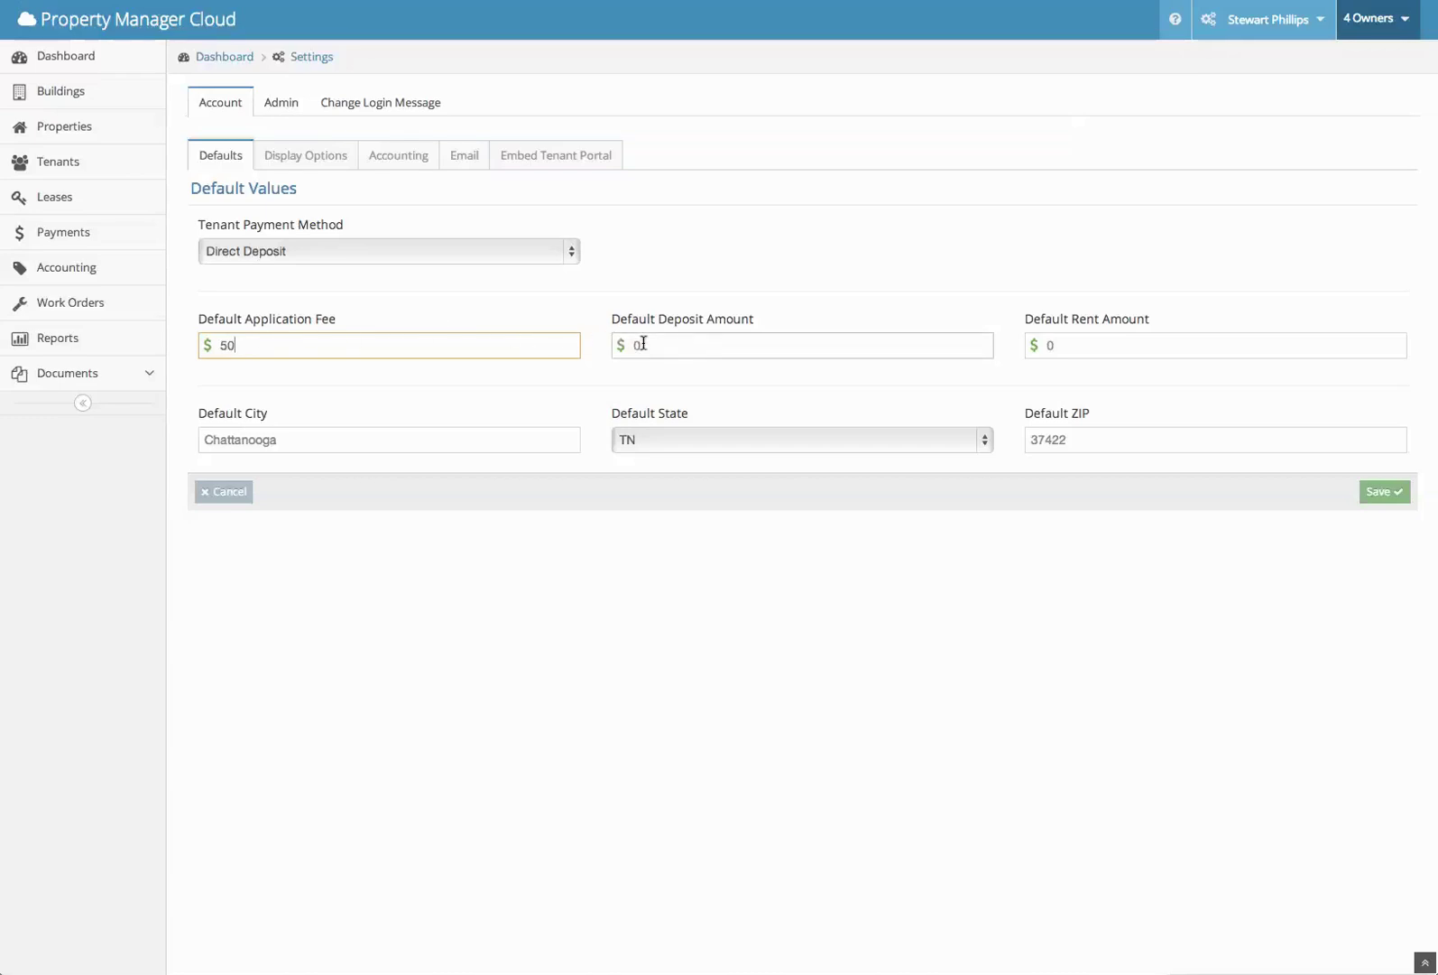
{"action": "left_click", "coordinate": [1047, 345]}
{"action": "type", "text": "1000"}
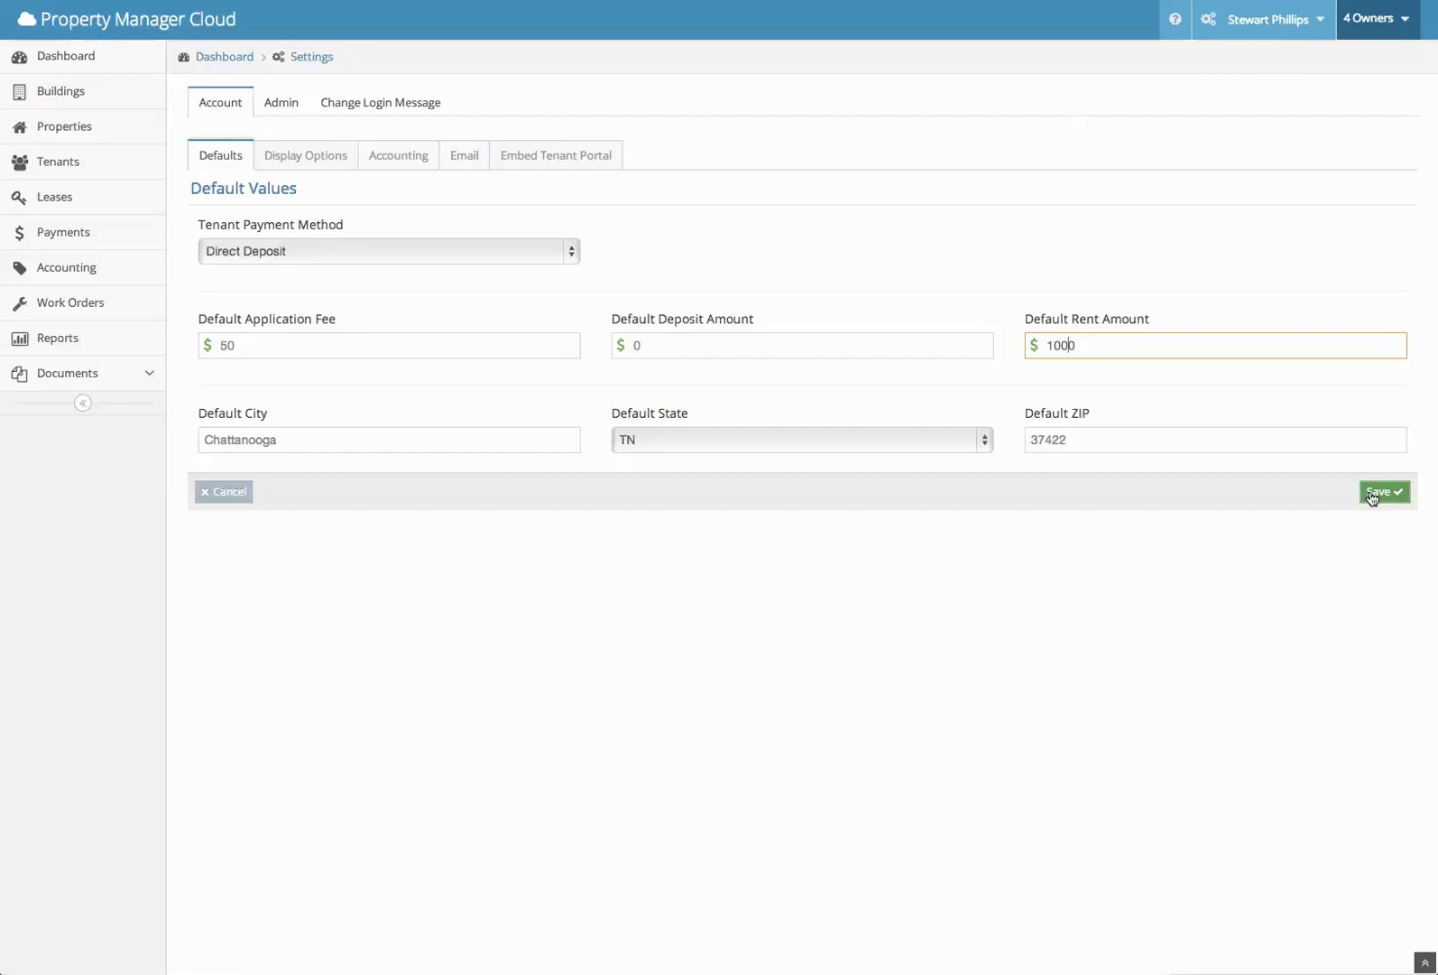
Review the Display Options lists, keeping USA/Canadian Dollar, Square Feet, Company Name Only and logo Enabled
{"action": "left_click", "coordinate": [308, 162]}
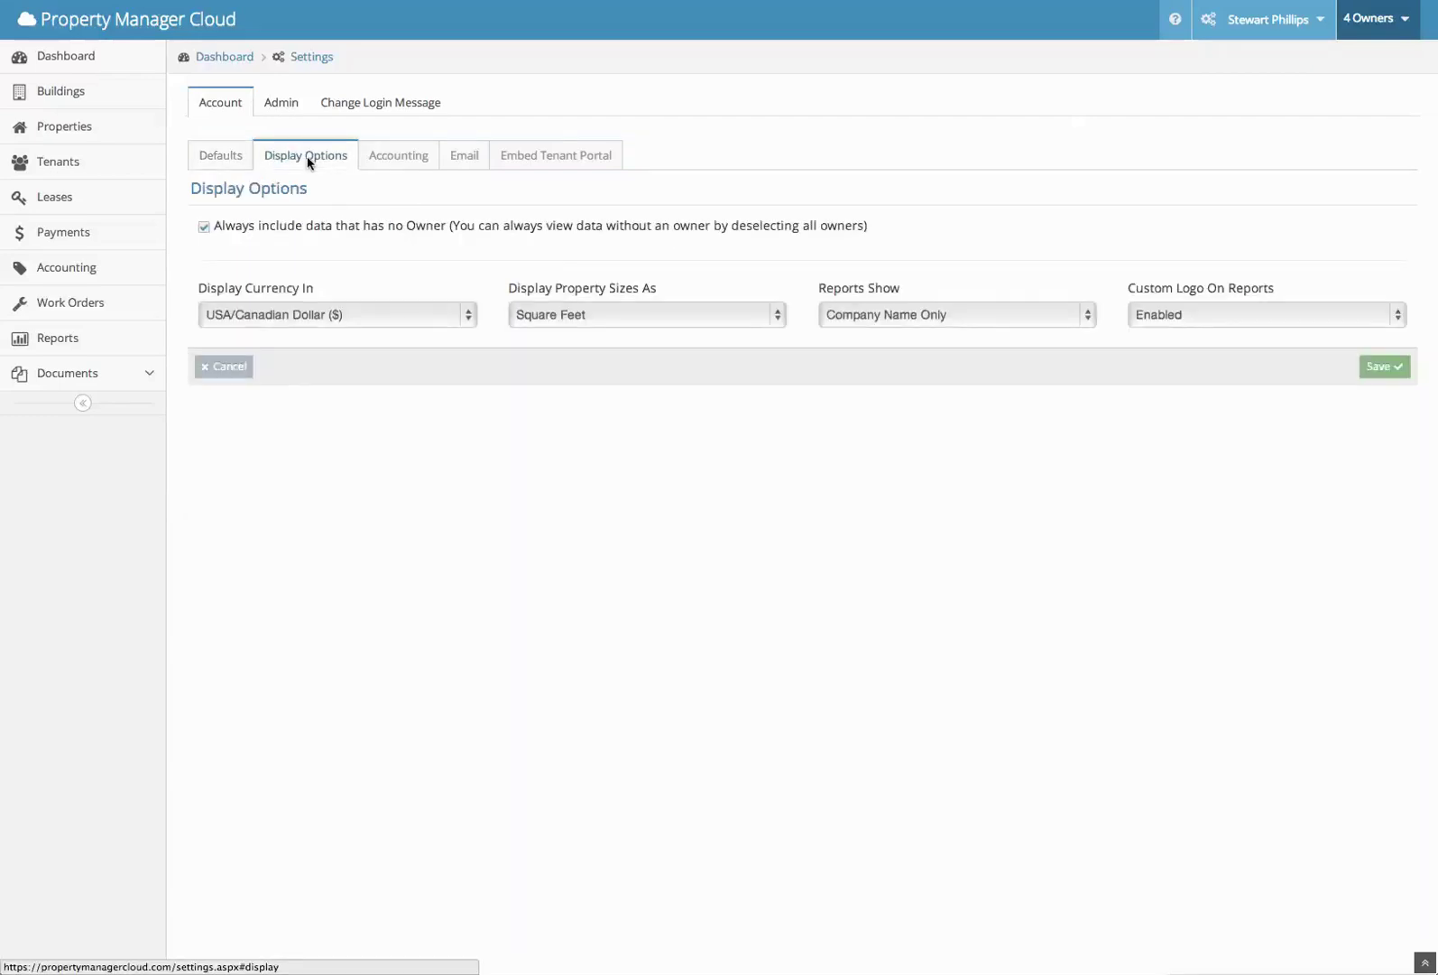
{"action": "left_click", "coordinate": [343, 315]}
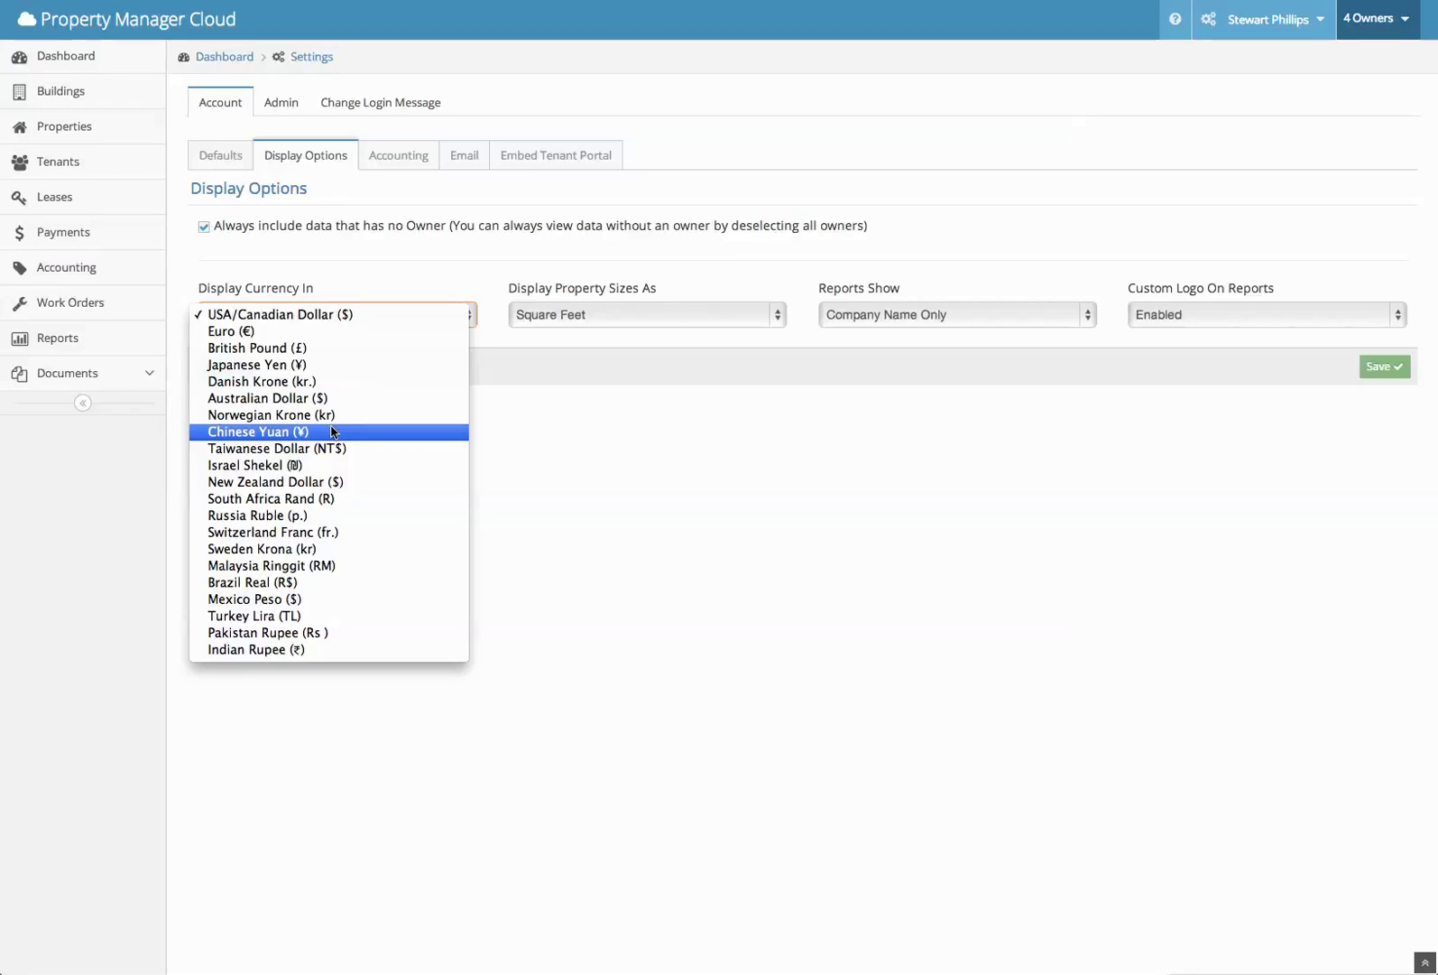
{"action": "left_click", "coordinate": [404, 291]}
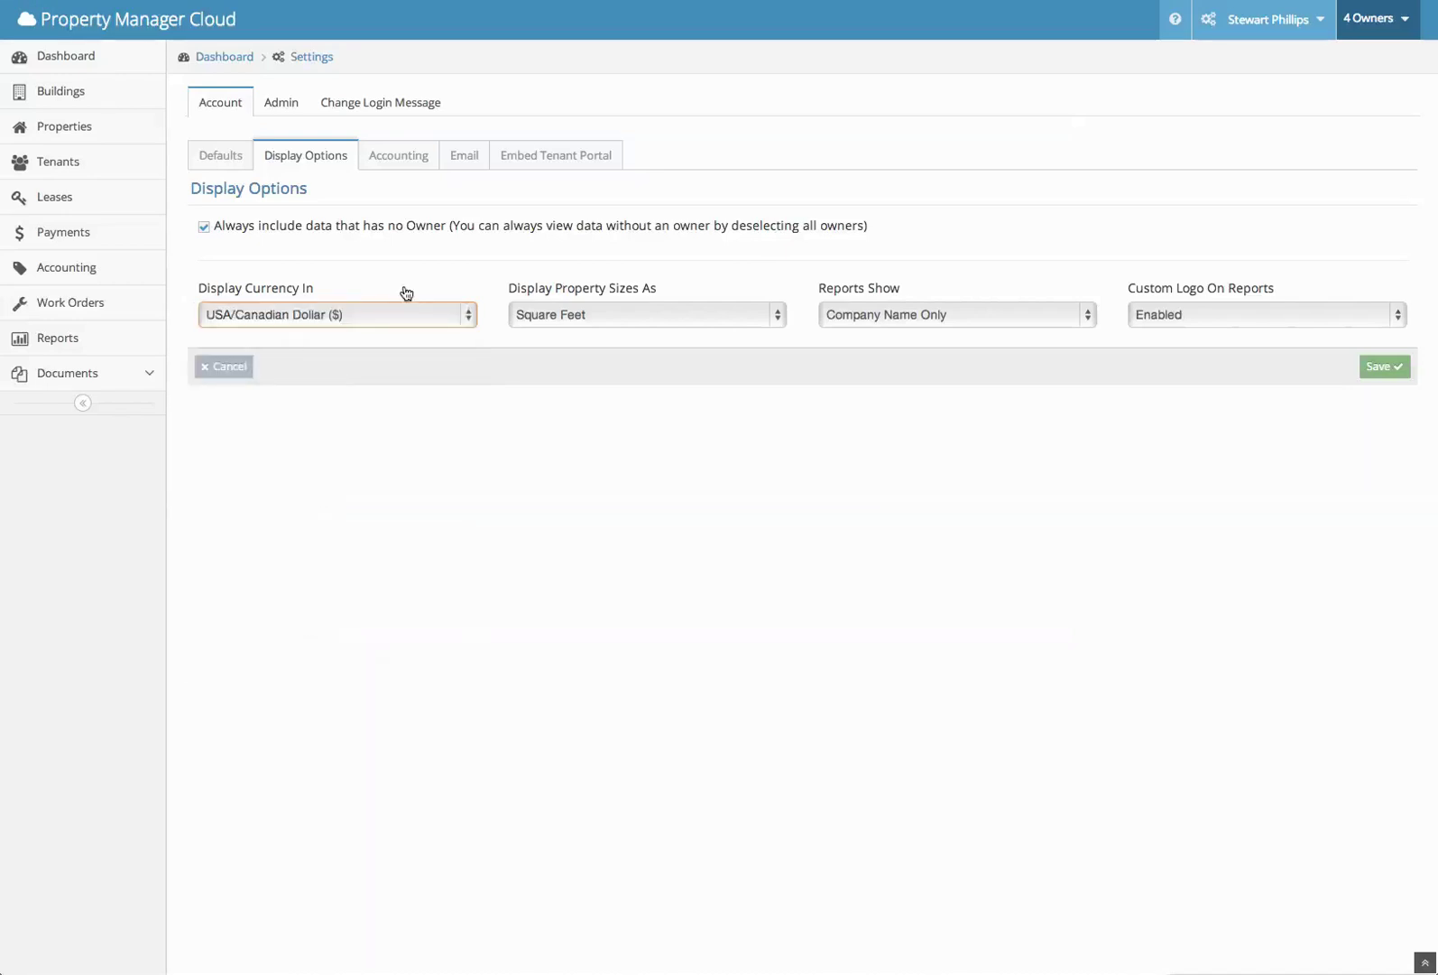
{"action": "left_click", "coordinate": [574, 314]}
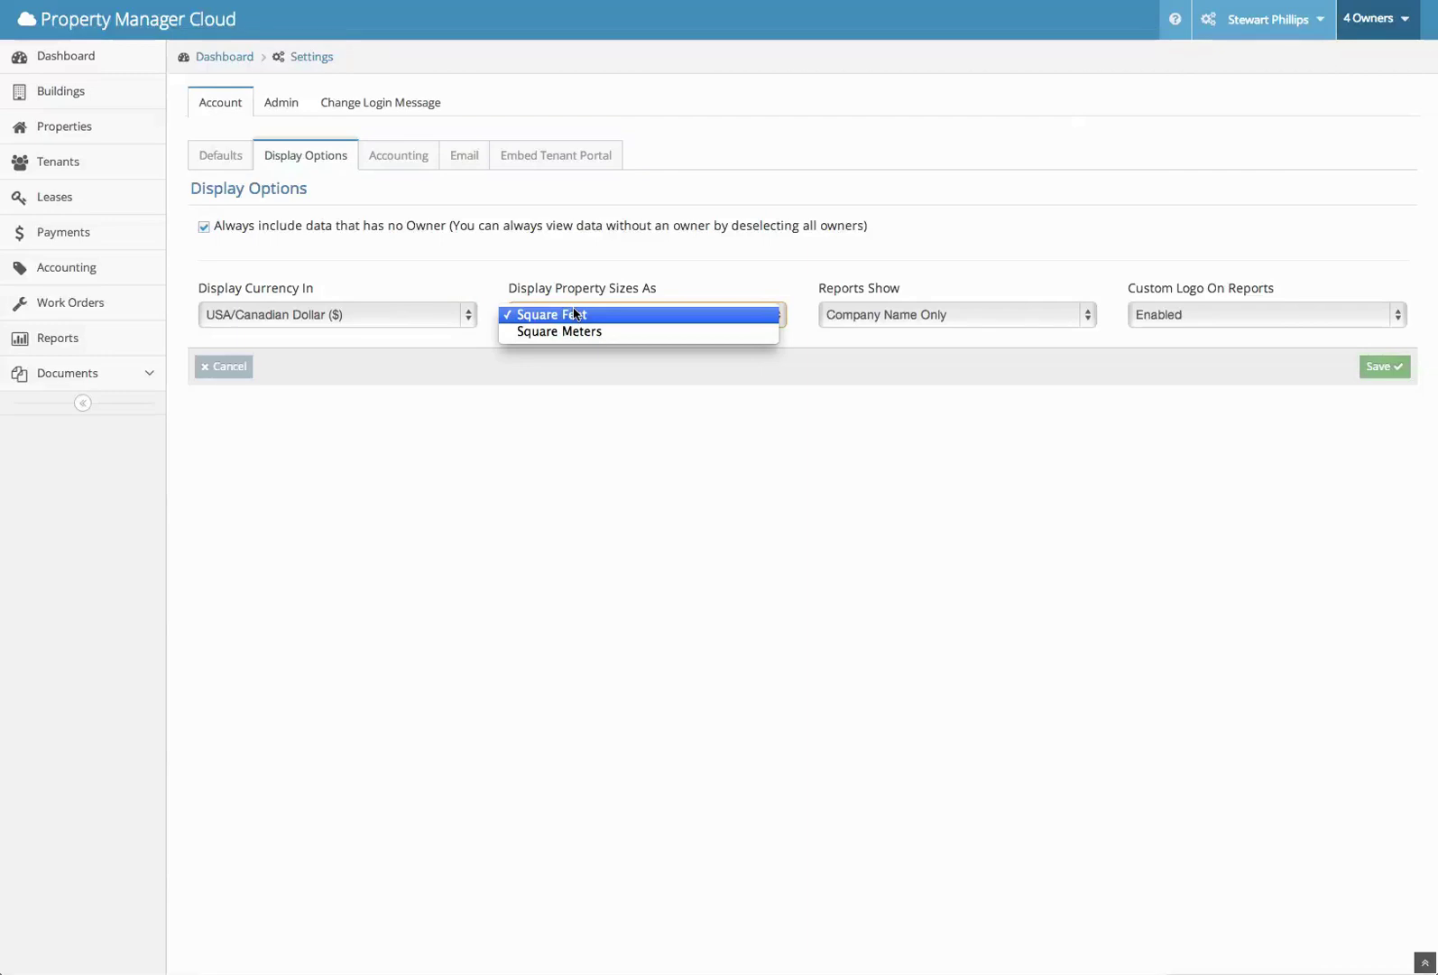
{"action": "left_click", "coordinate": [737, 280]}
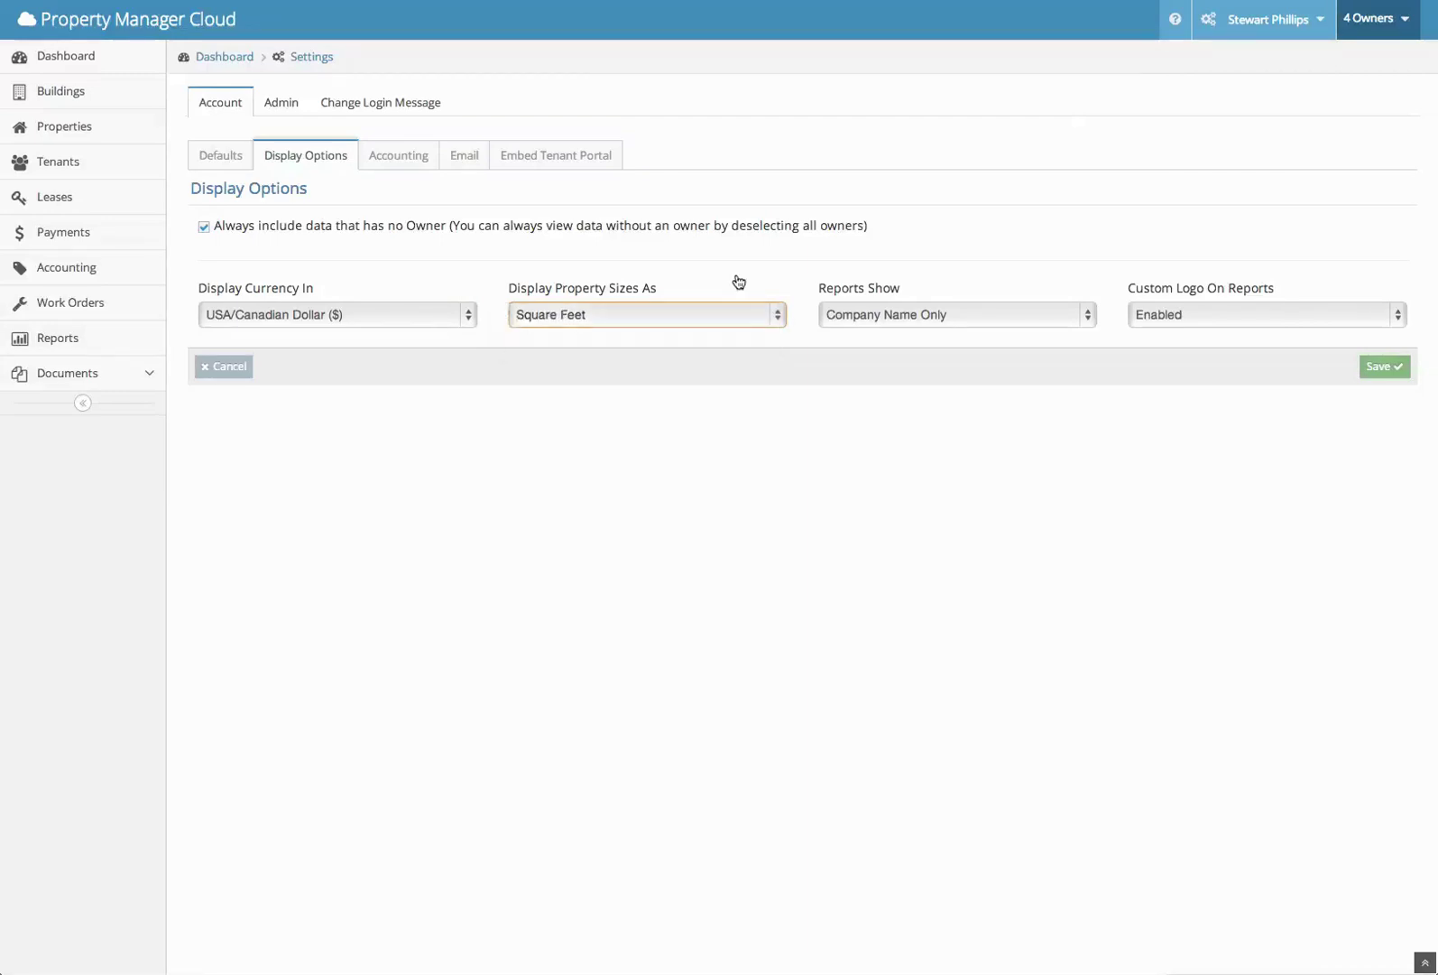
{"action": "left_click", "coordinate": [845, 314]}
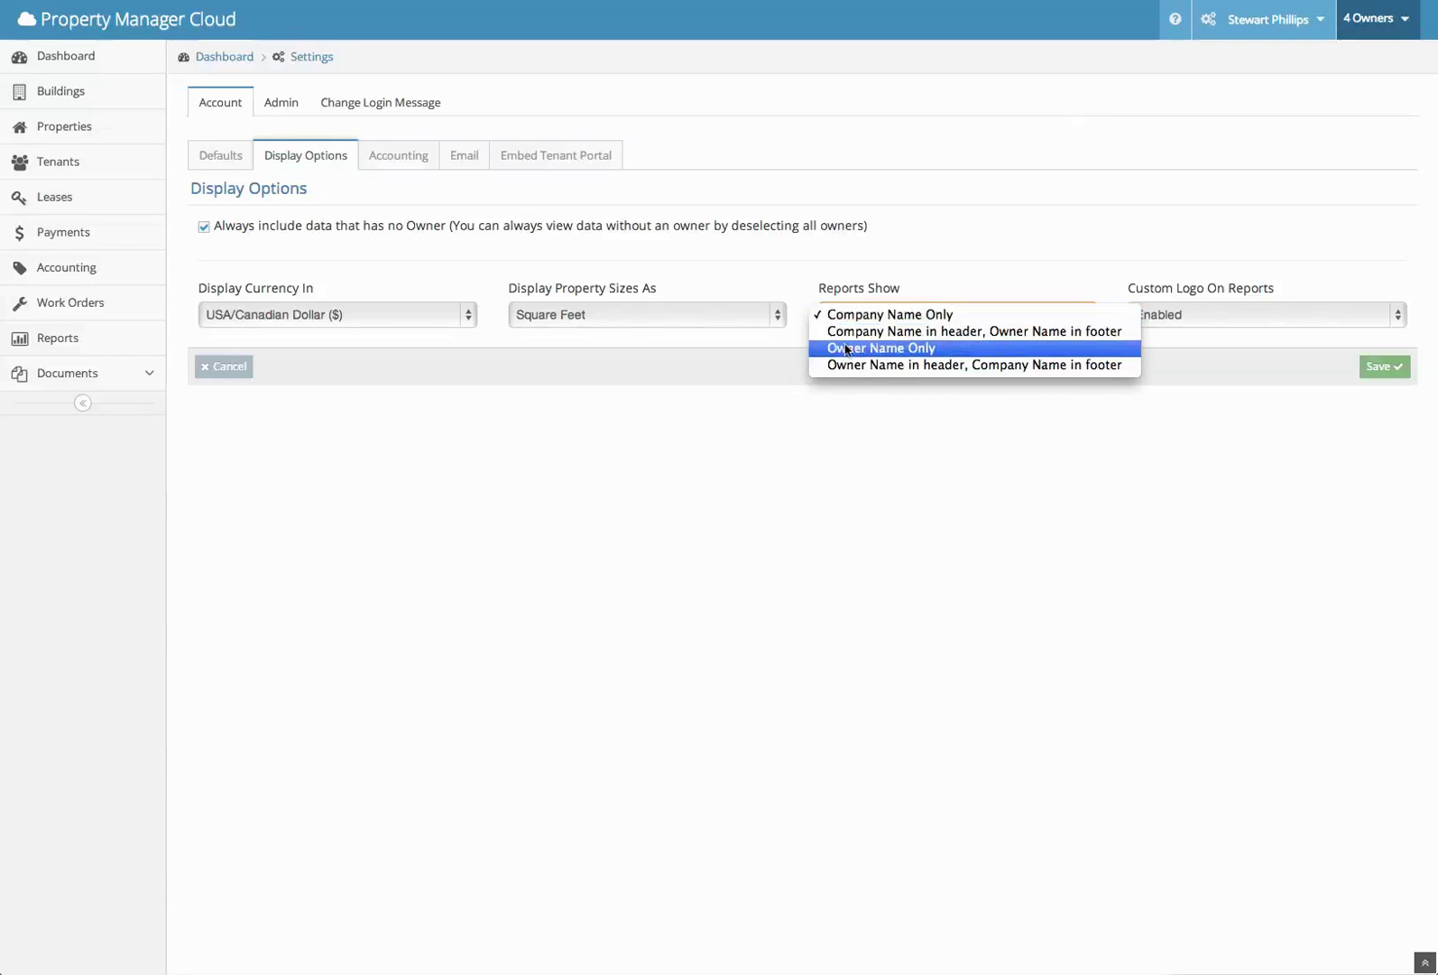
{"action": "left_click", "coordinate": [877, 314]}
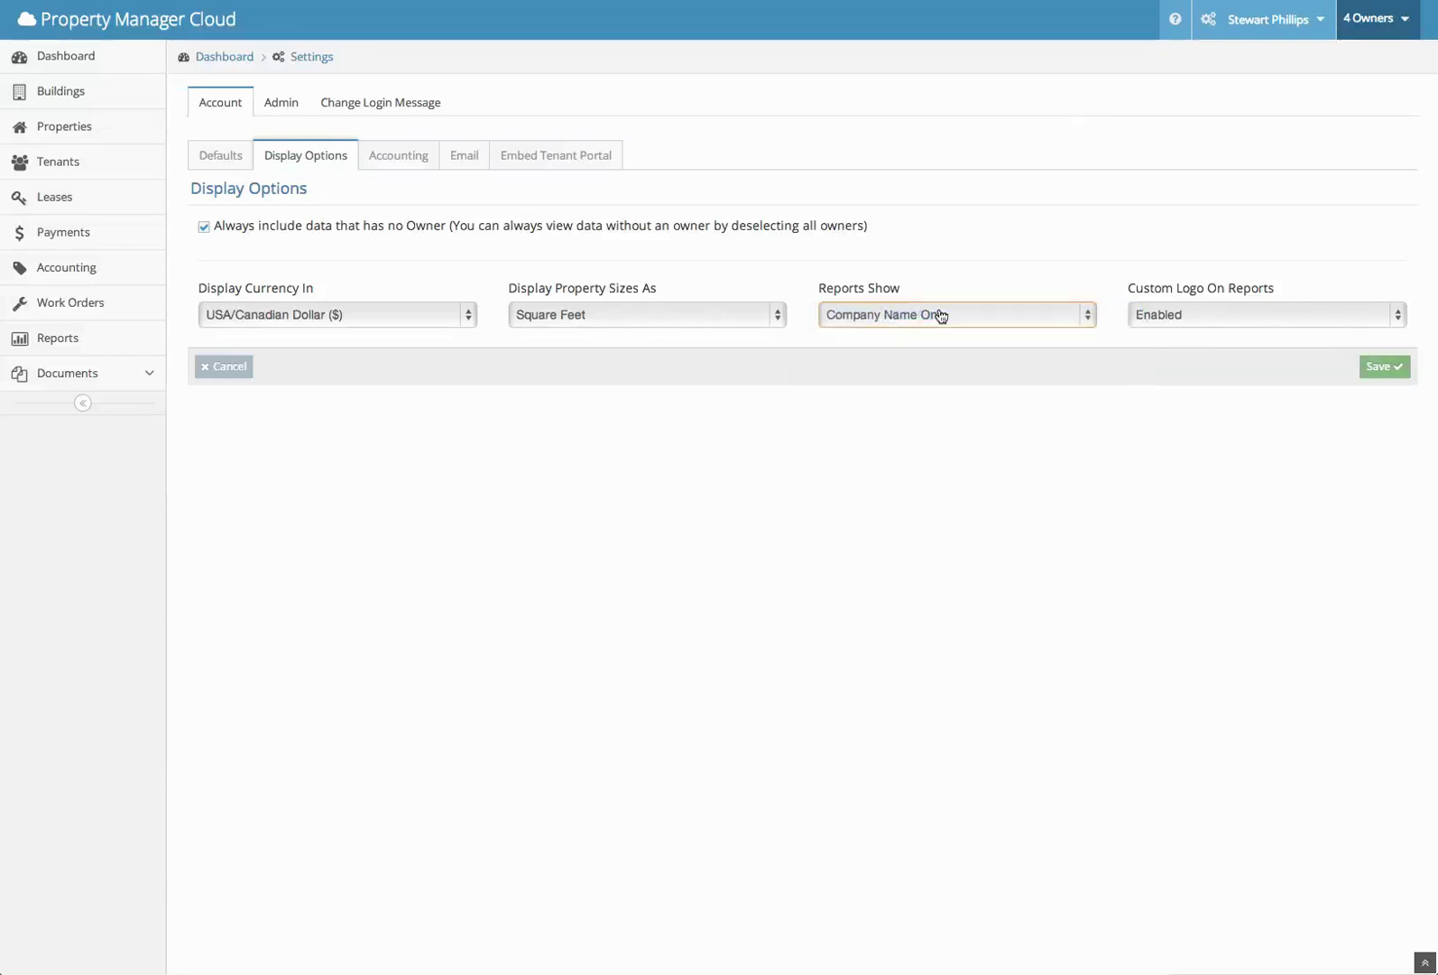
{"action": "left_click", "coordinate": [1183, 323]}
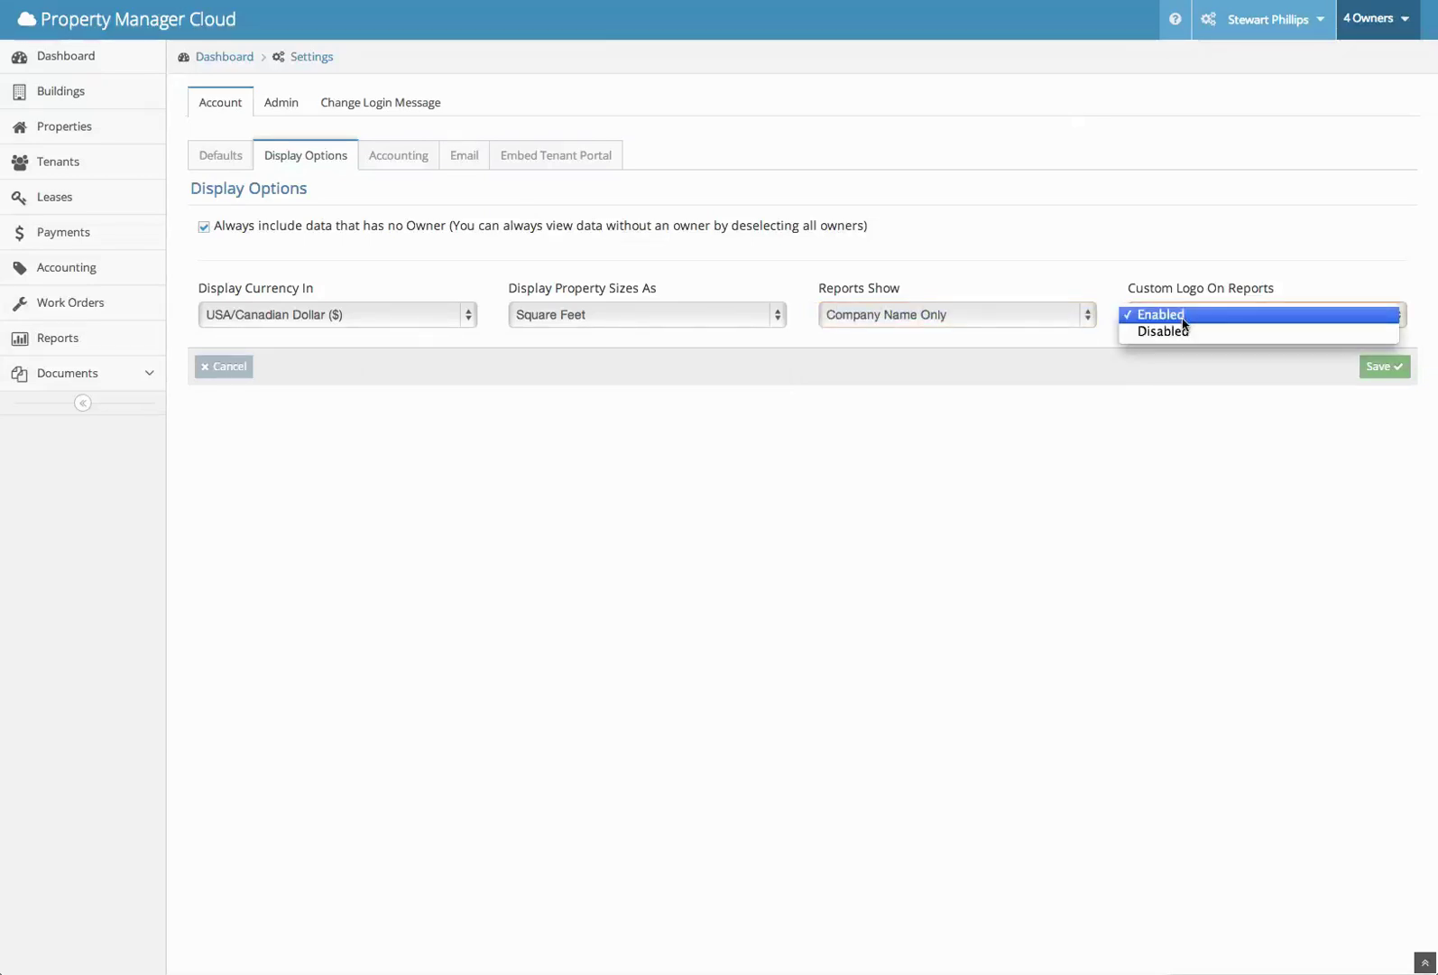
{"action": "left_click", "coordinate": [1063, 284]}
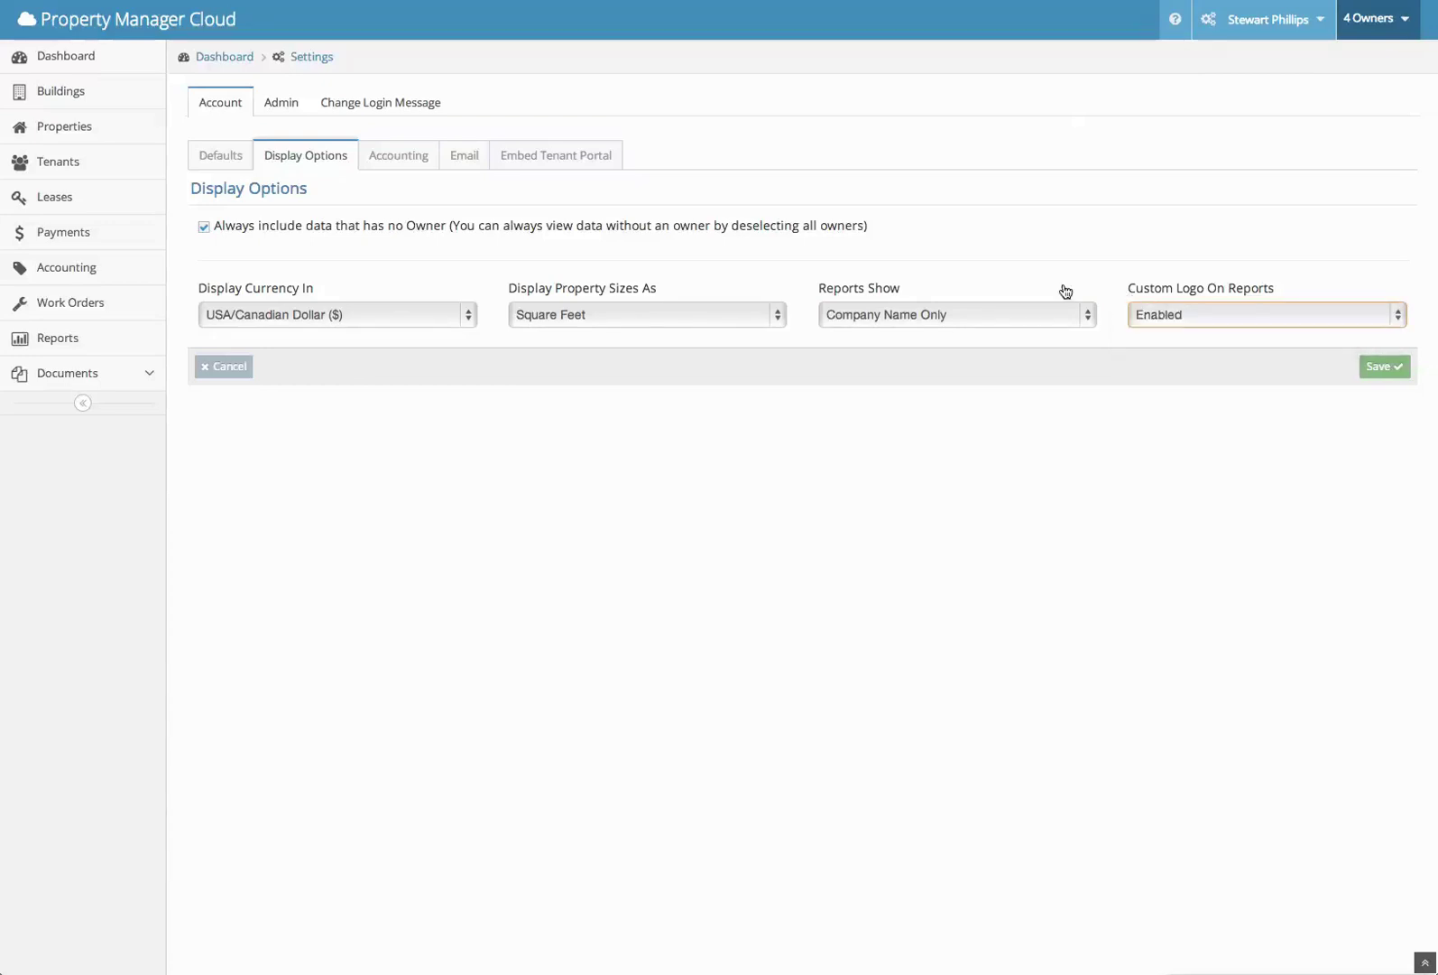
Change Dashboard Lease Expiry on the Accounting tab from 90 to 30 days, then view Email settings
{"action": "left_click", "coordinate": [390, 159]}
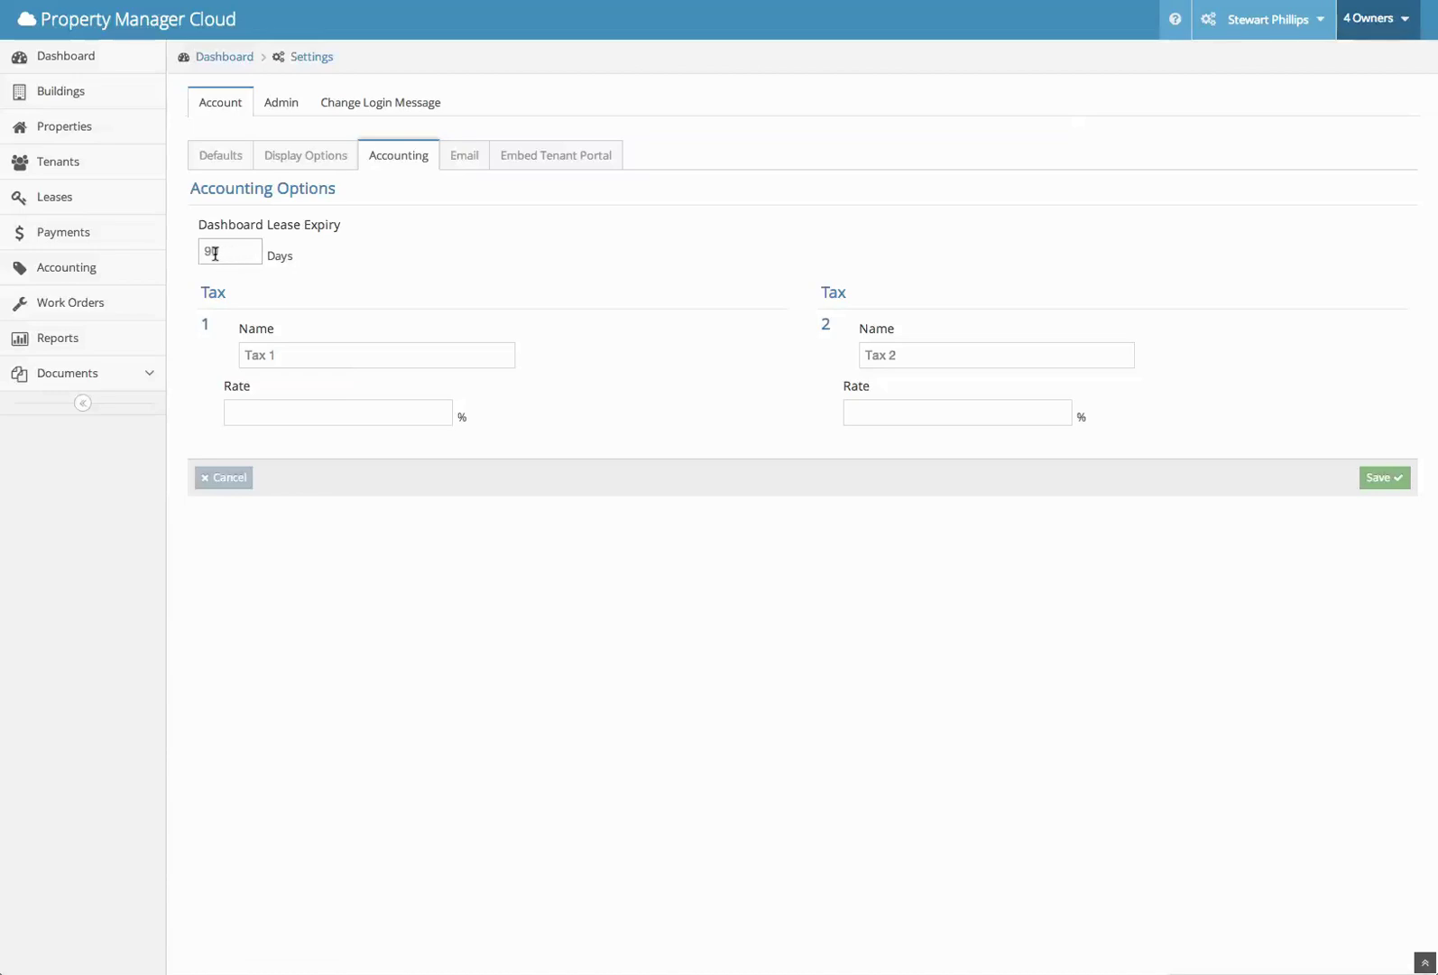
{"action": "left_click_drag", "start_coordinate": [221, 253], "coordinate": [193, 253]}
{"action": "type", "text": "1"}
{"action": "key", "text": "Tab"}
{"action": "left_click", "coordinate": [209, 251]}
{"action": "type", "text": "20"}
{"action": "key", "text": "BackSpace"}
{"action": "key", "text": "BackSpace"}
{"action": "key", "text": "BackSpace"}
{"action": "type", "text": "30"}
{"action": "key", "text": "Tab"}
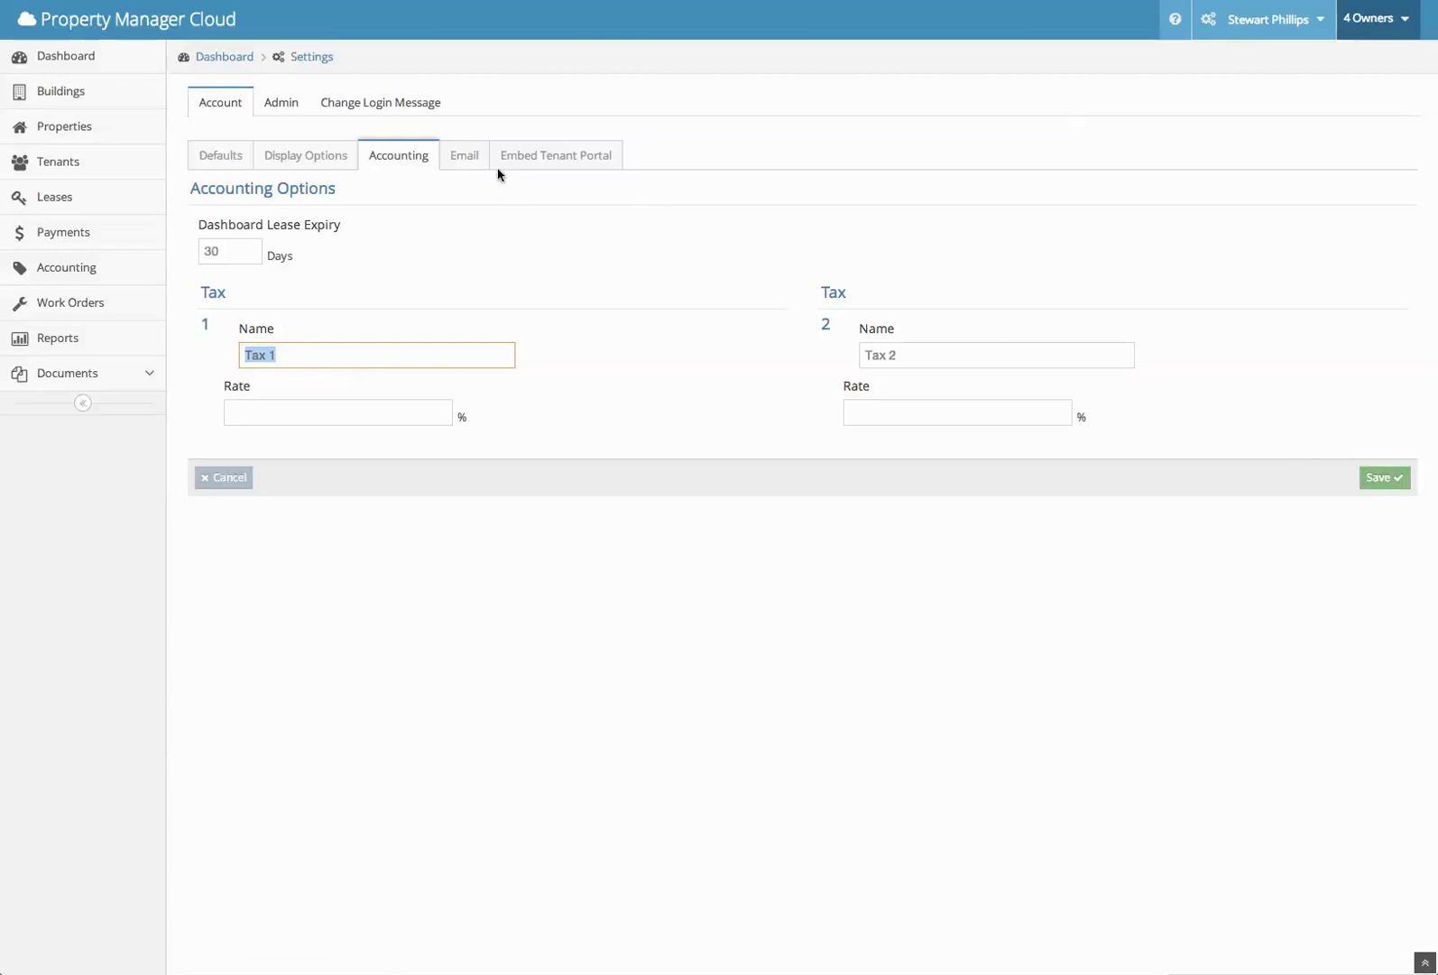
{"action": "left_click", "coordinate": [464, 159]}
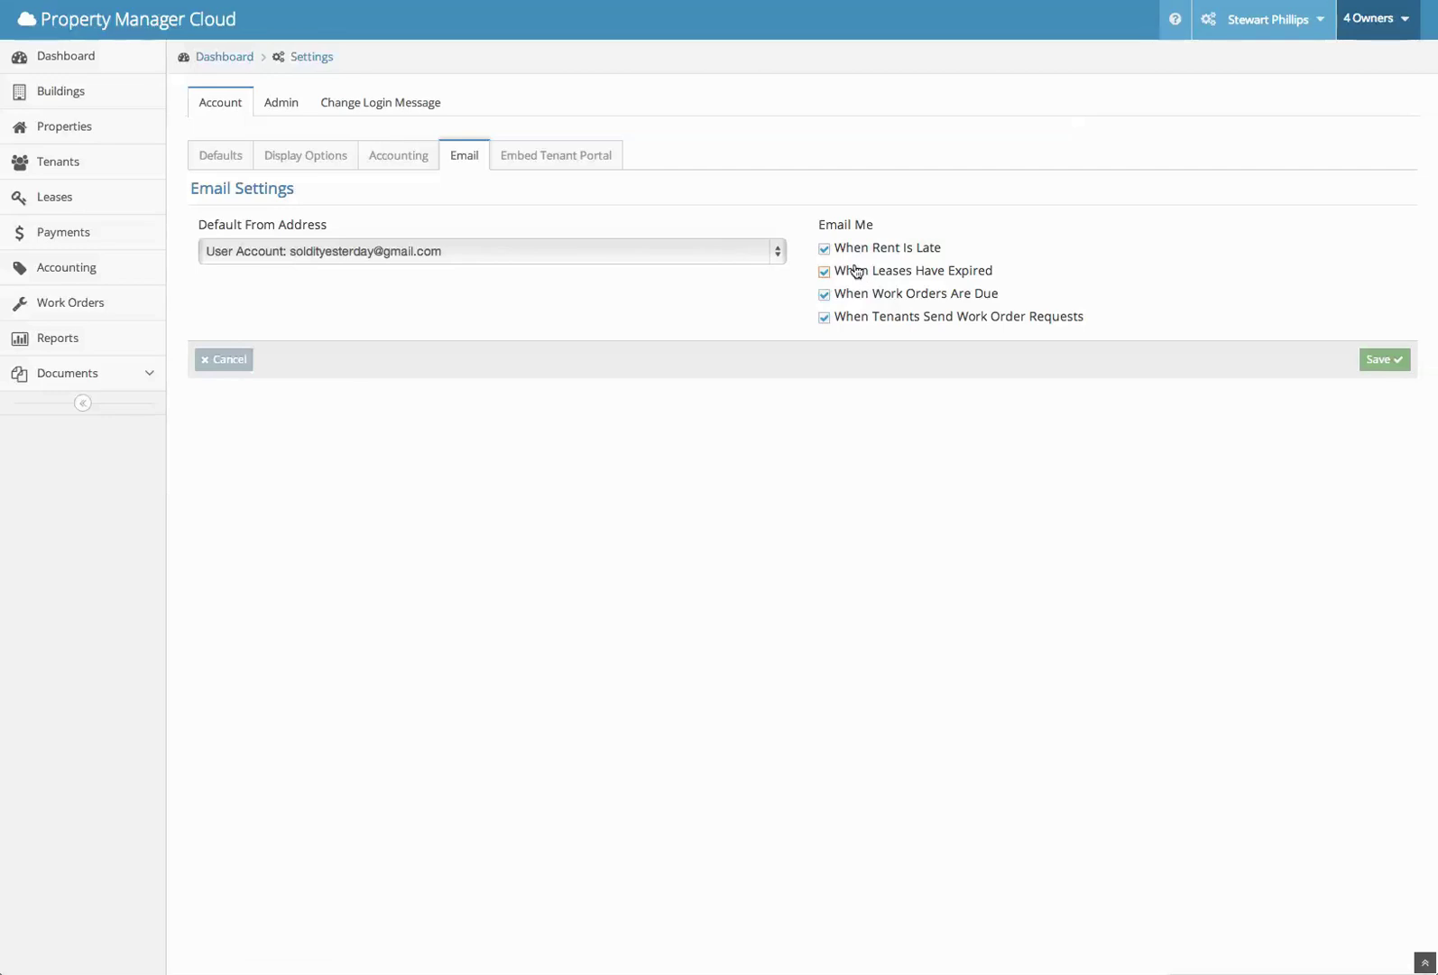
Uncheck the When Rent Is Late and When Leases Have Expired alerts, then view Embed Tenant Portal
{"action": "left_click", "coordinate": [824, 249]}
{"action": "left_click", "coordinate": [824, 271]}
{"action": "left_click", "coordinate": [577, 162]}
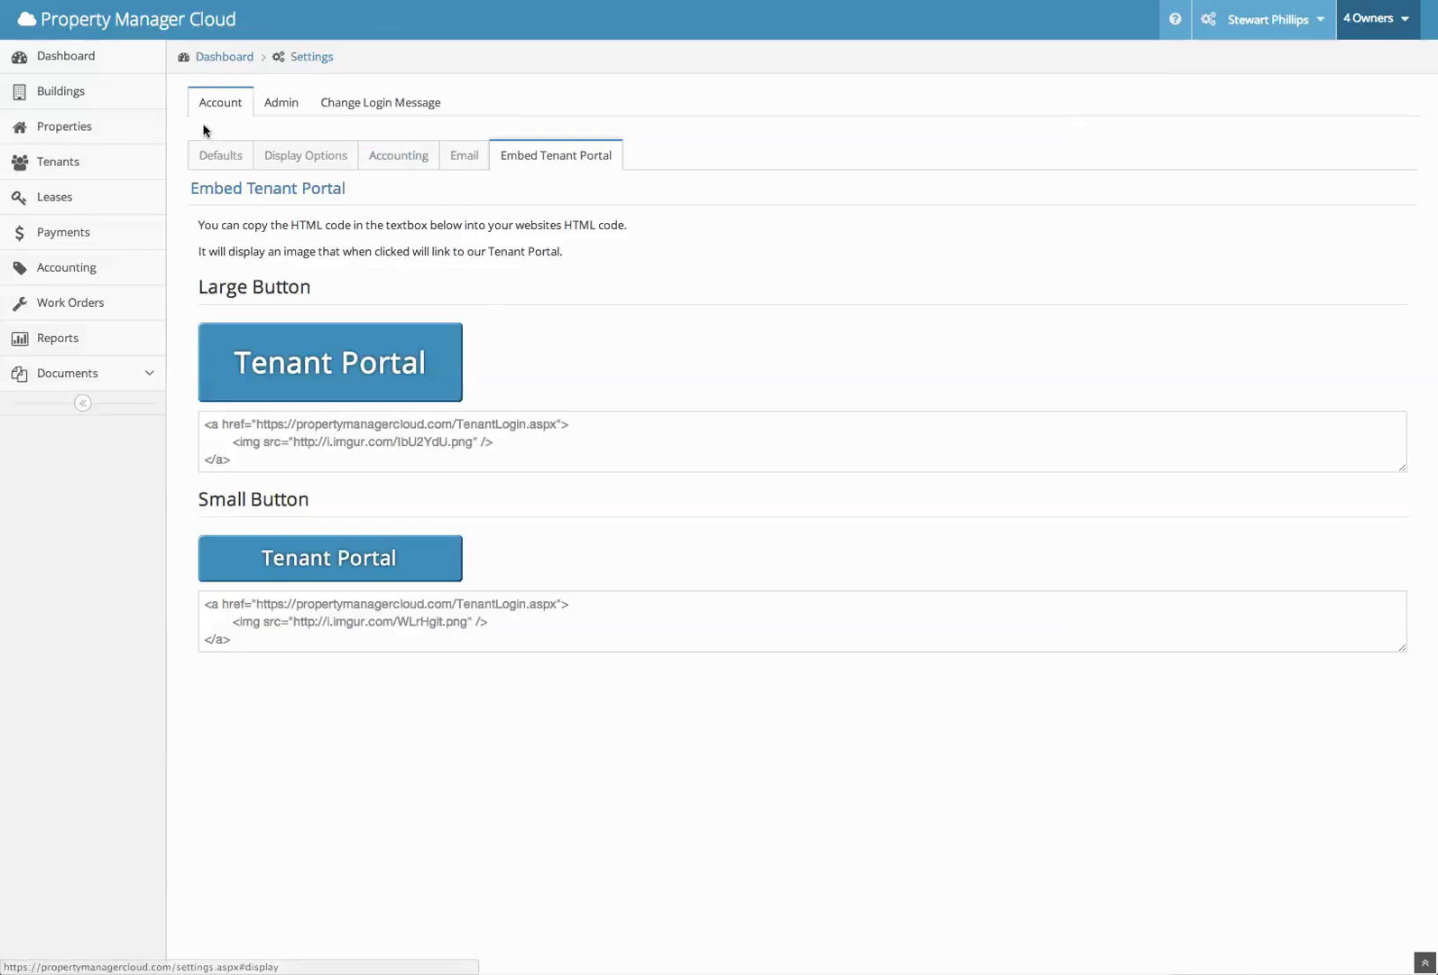
Switch to the Admin settings showing the list of users
{"action": "left_click", "coordinate": [280, 106]}
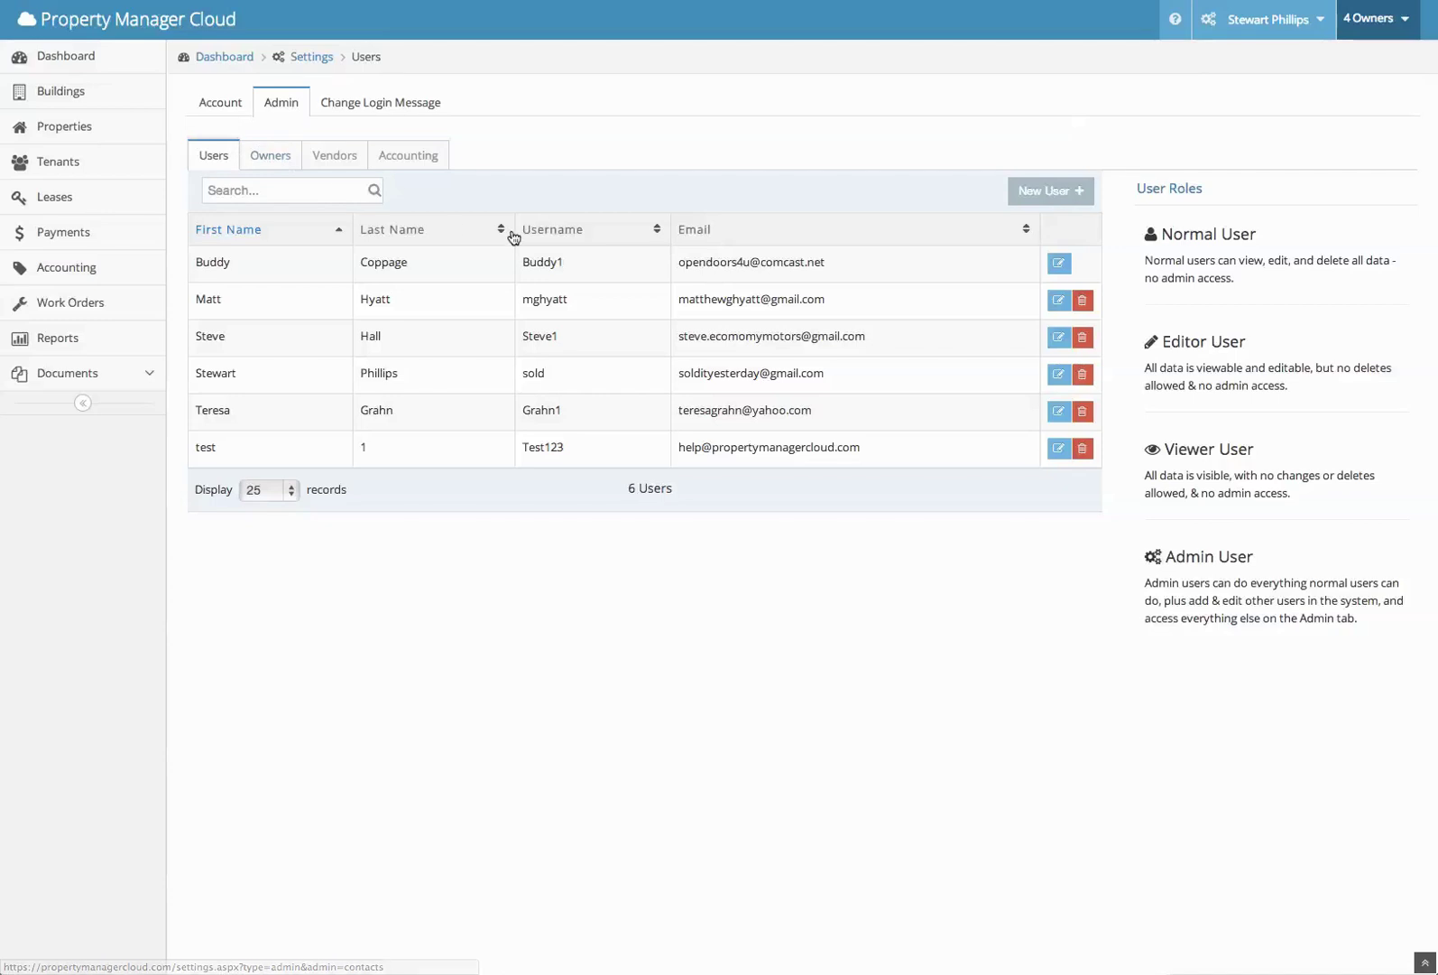
Start a new user from the admin Users list
{"action": "left_click", "coordinate": [1063, 190]}
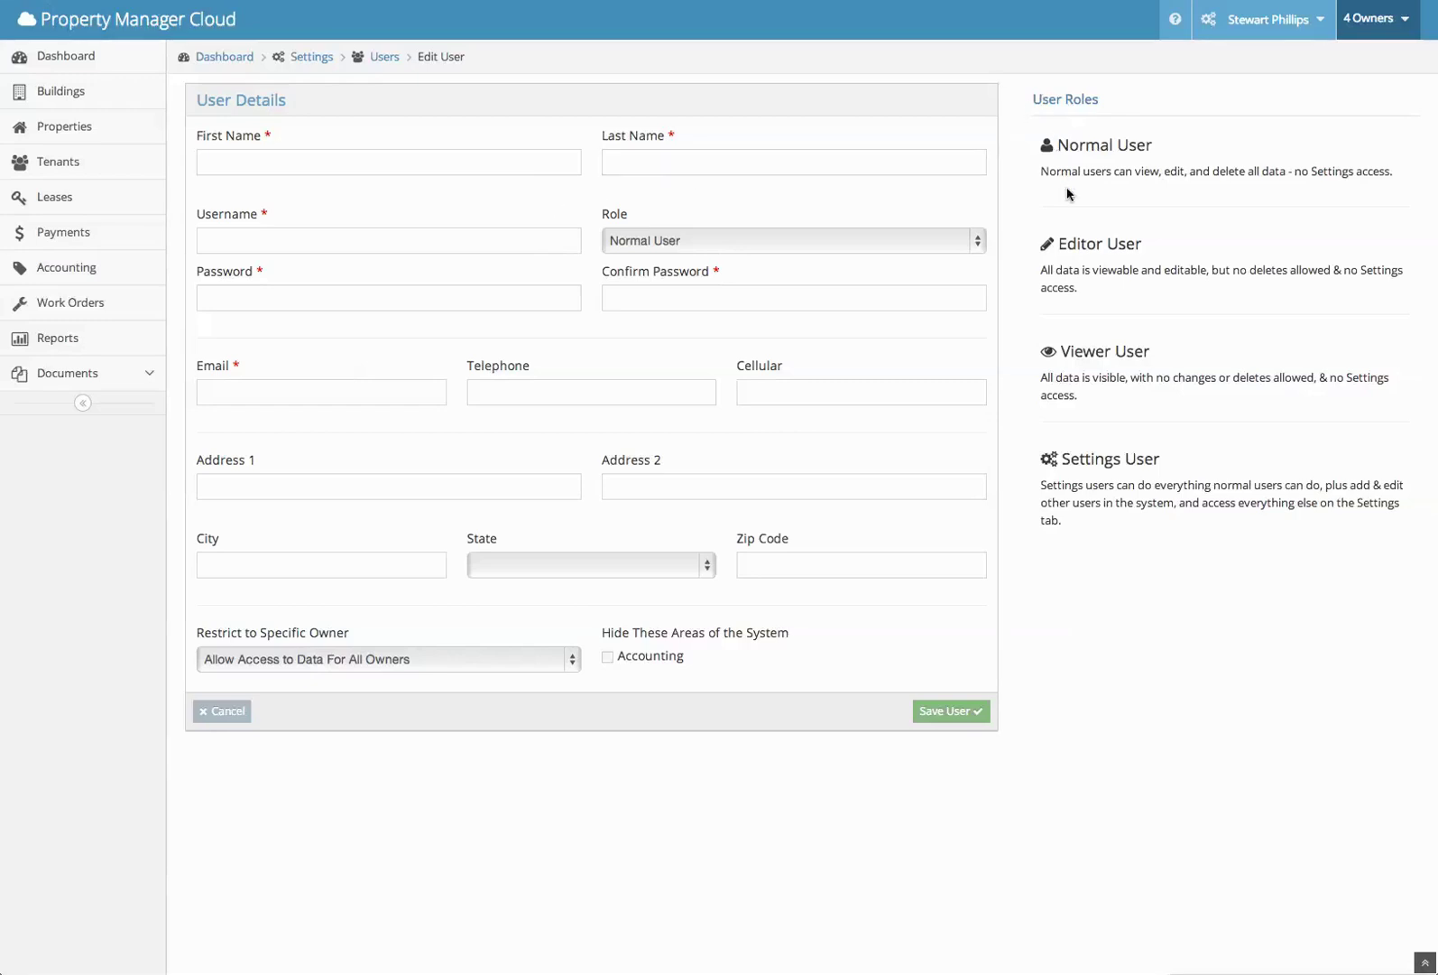
In the new user form, keep the Normal User role, leave owners unrestricted, and hide Accounting
{"action": "left_click", "coordinate": [851, 242]}
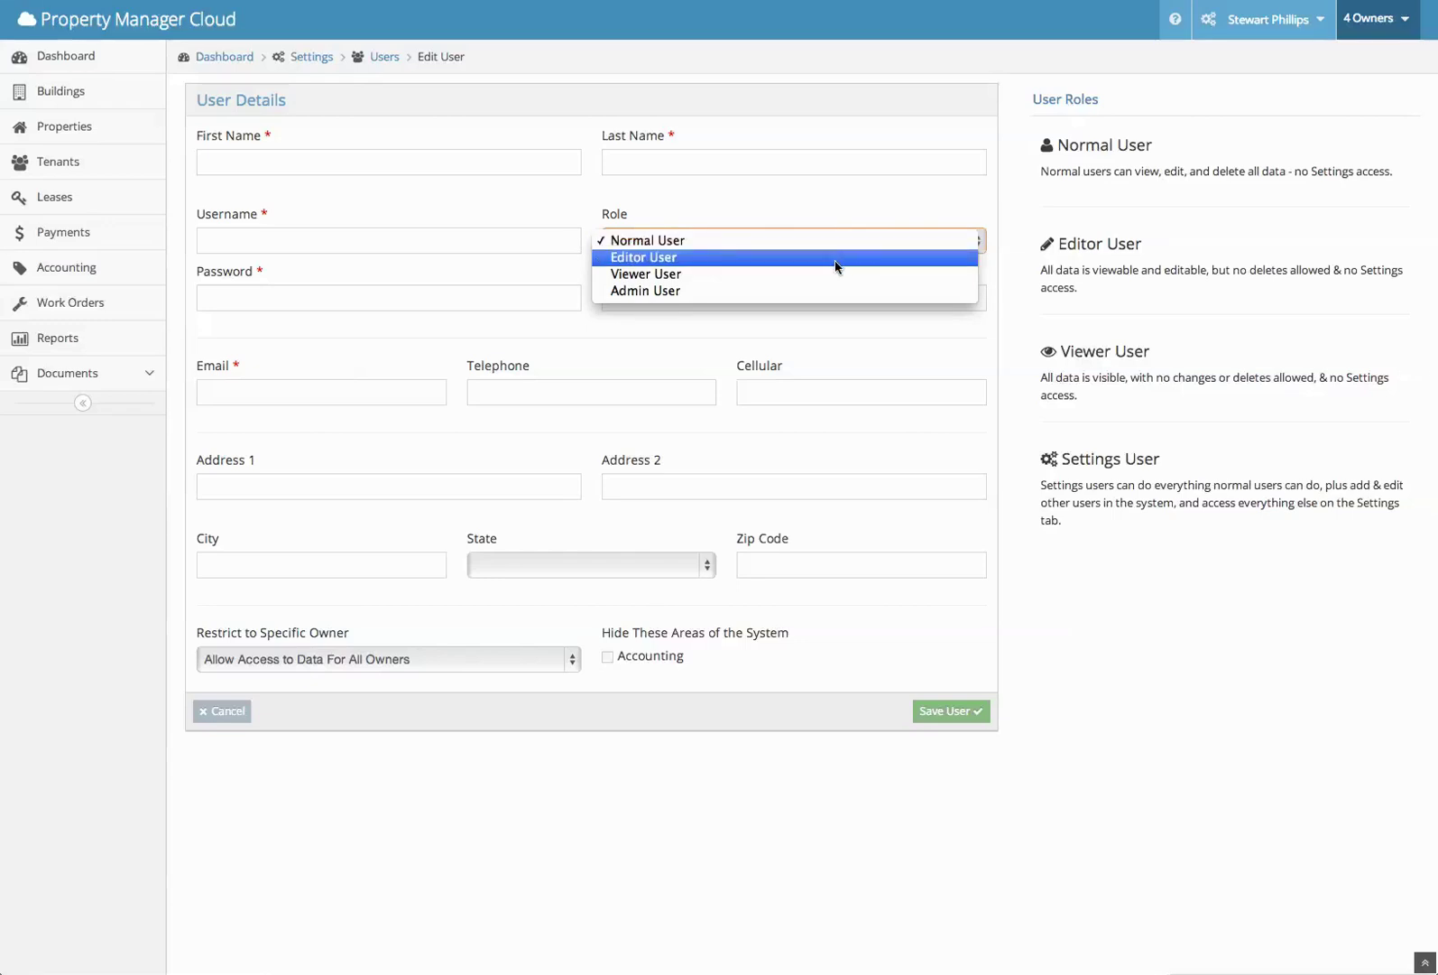
{"action": "left_click", "coordinate": [840, 242]}
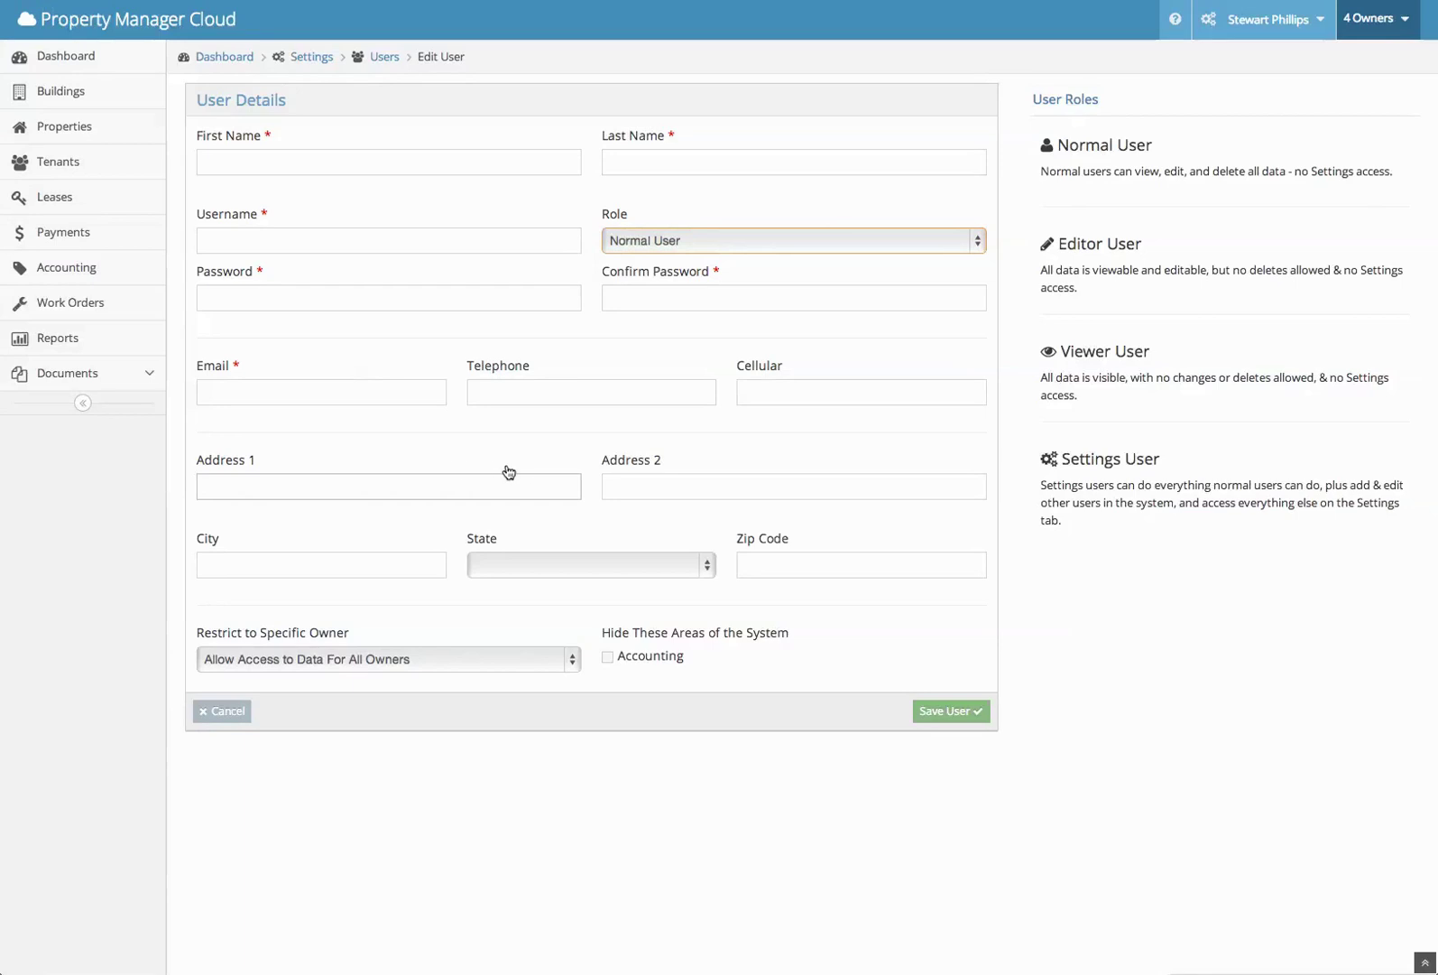
{"action": "left_click", "coordinate": [411, 661]}
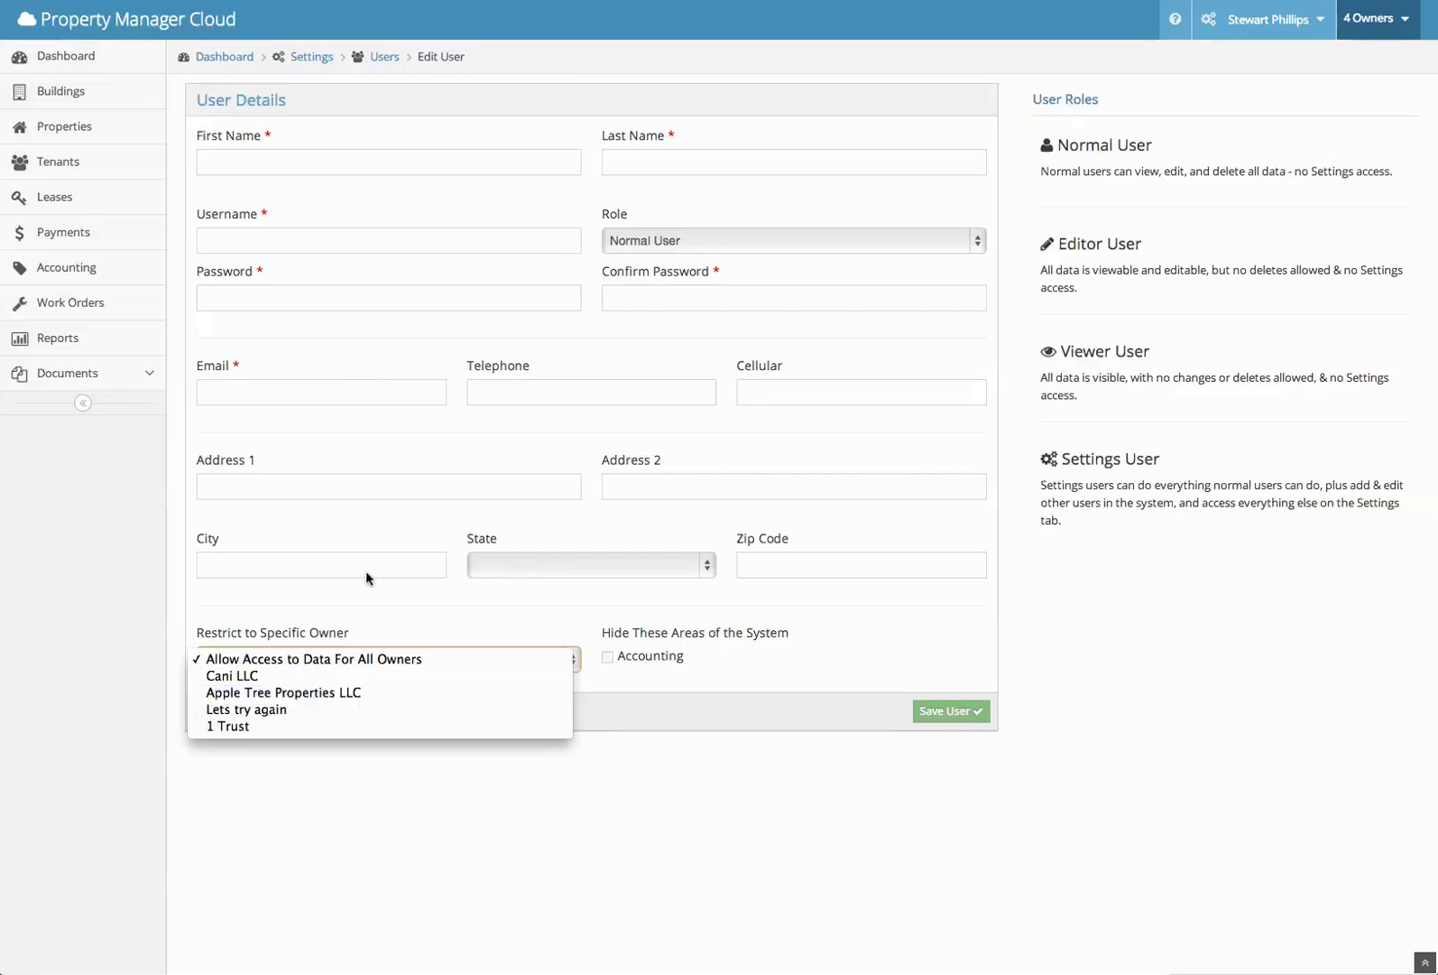
{"action": "left_click", "coordinate": [363, 596]}
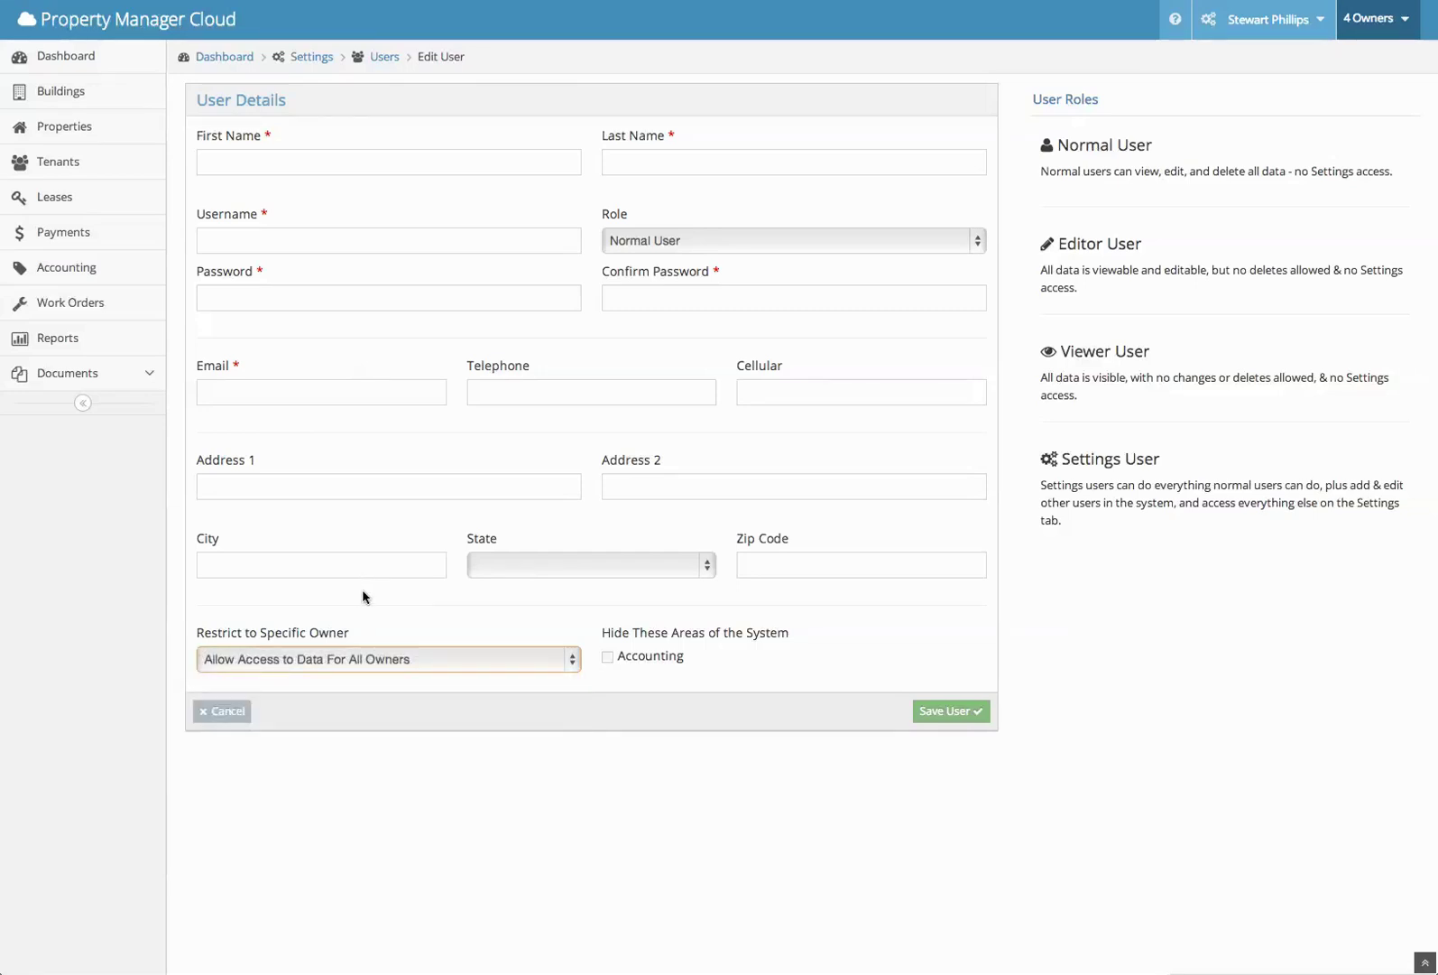
{"action": "left_click", "coordinate": [608, 658]}
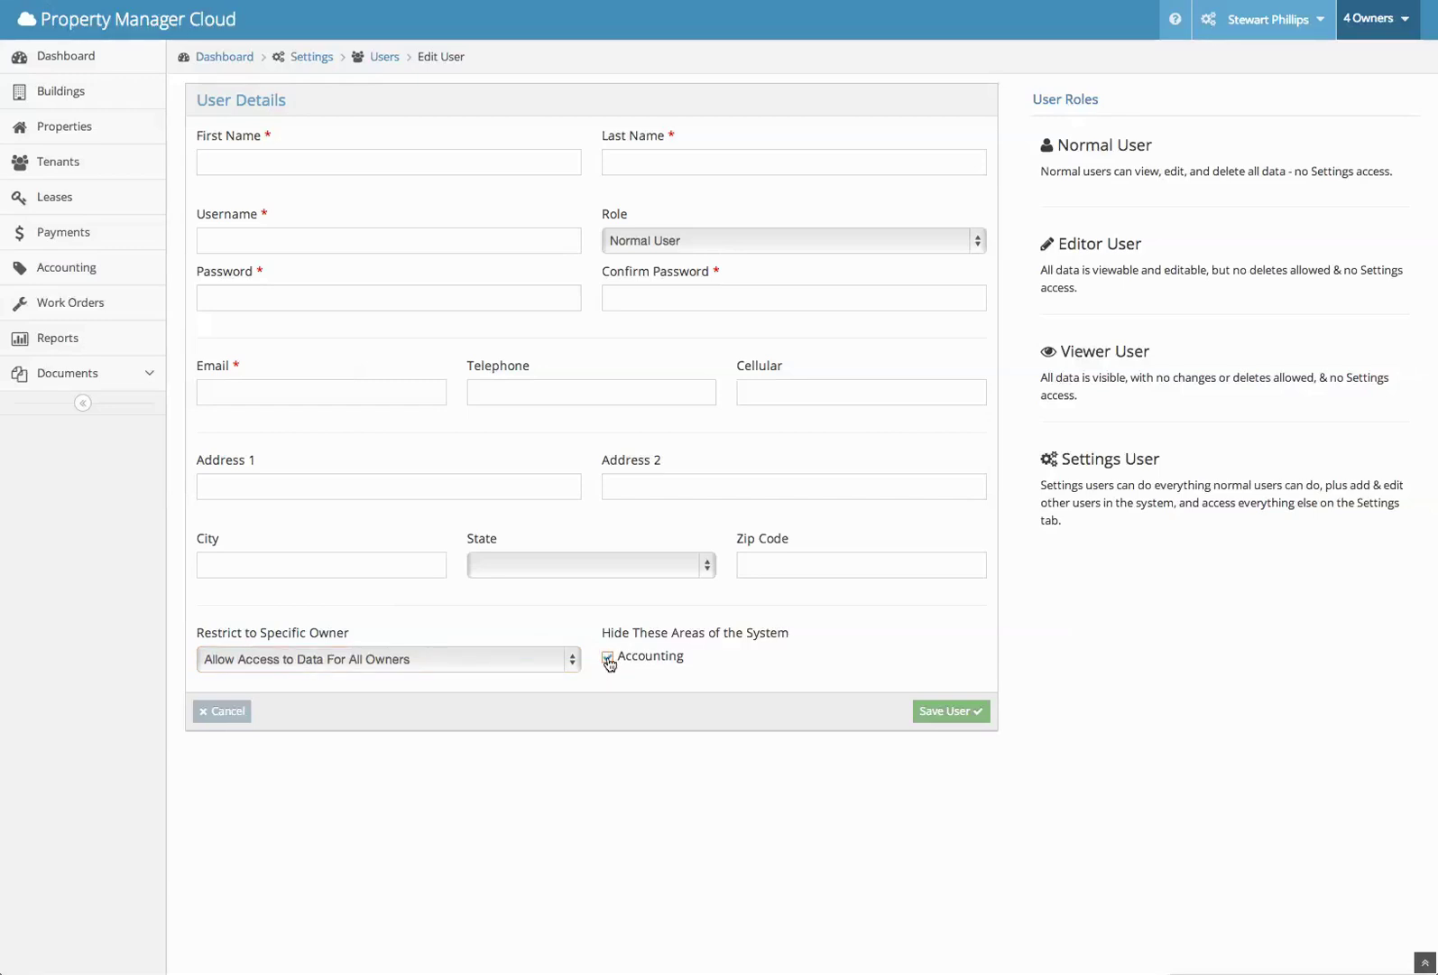
{"action": "scroll", "coordinate": [542, 474], "scroll_direction": "up", "scroll_amount": 1}
Leave the new user unsaved, open and cancel a New Owner form, then show the Vendors list
{"action": "key", "text": "alt+Left"}
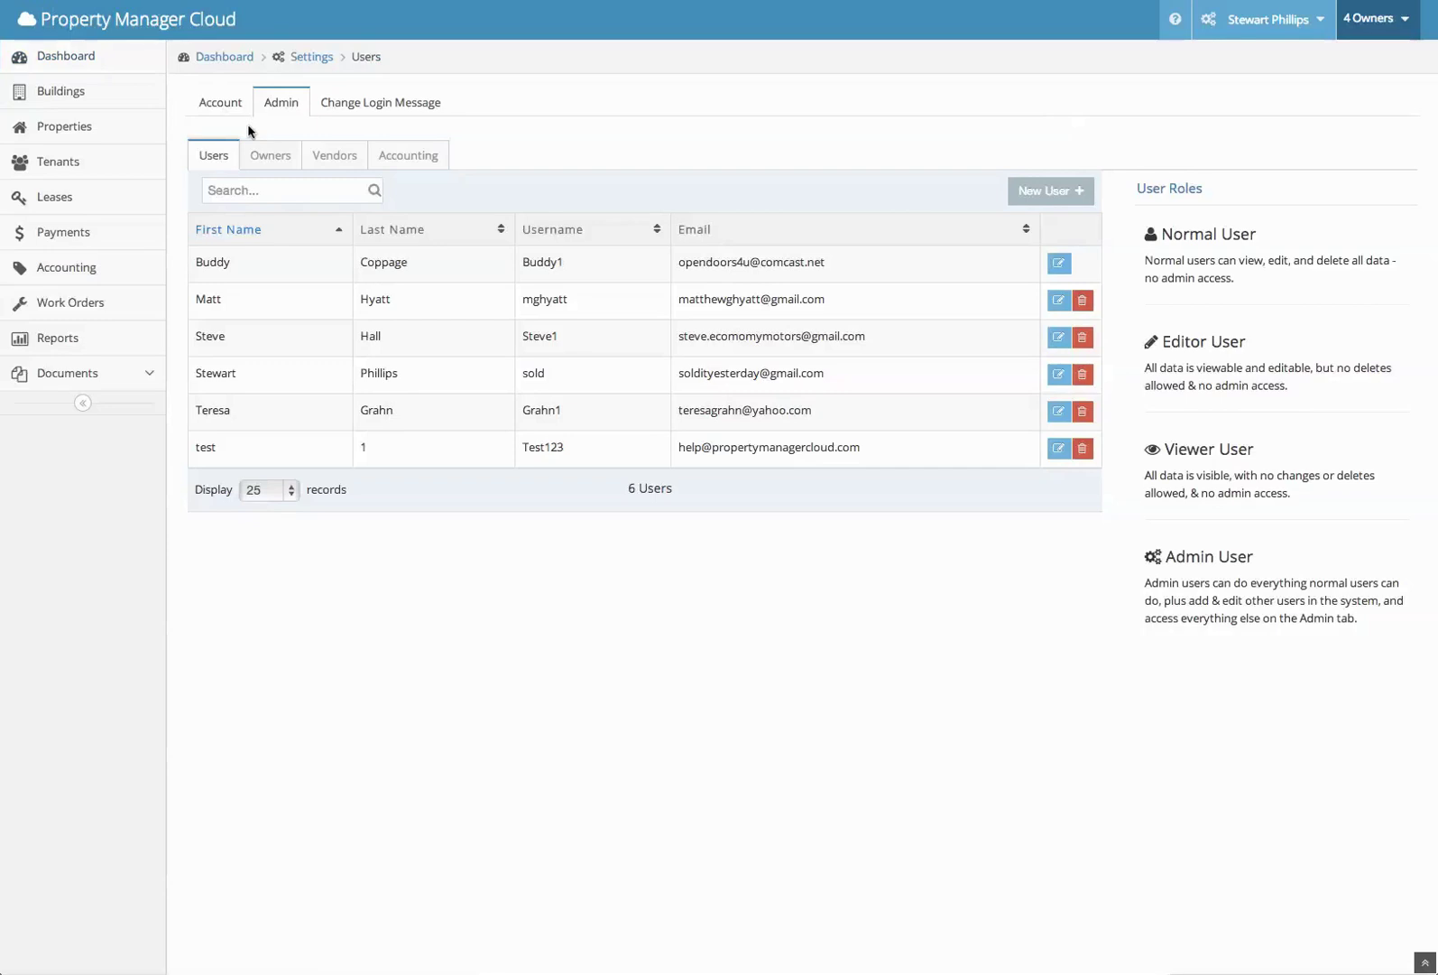
{"action": "left_click", "coordinate": [261, 155]}
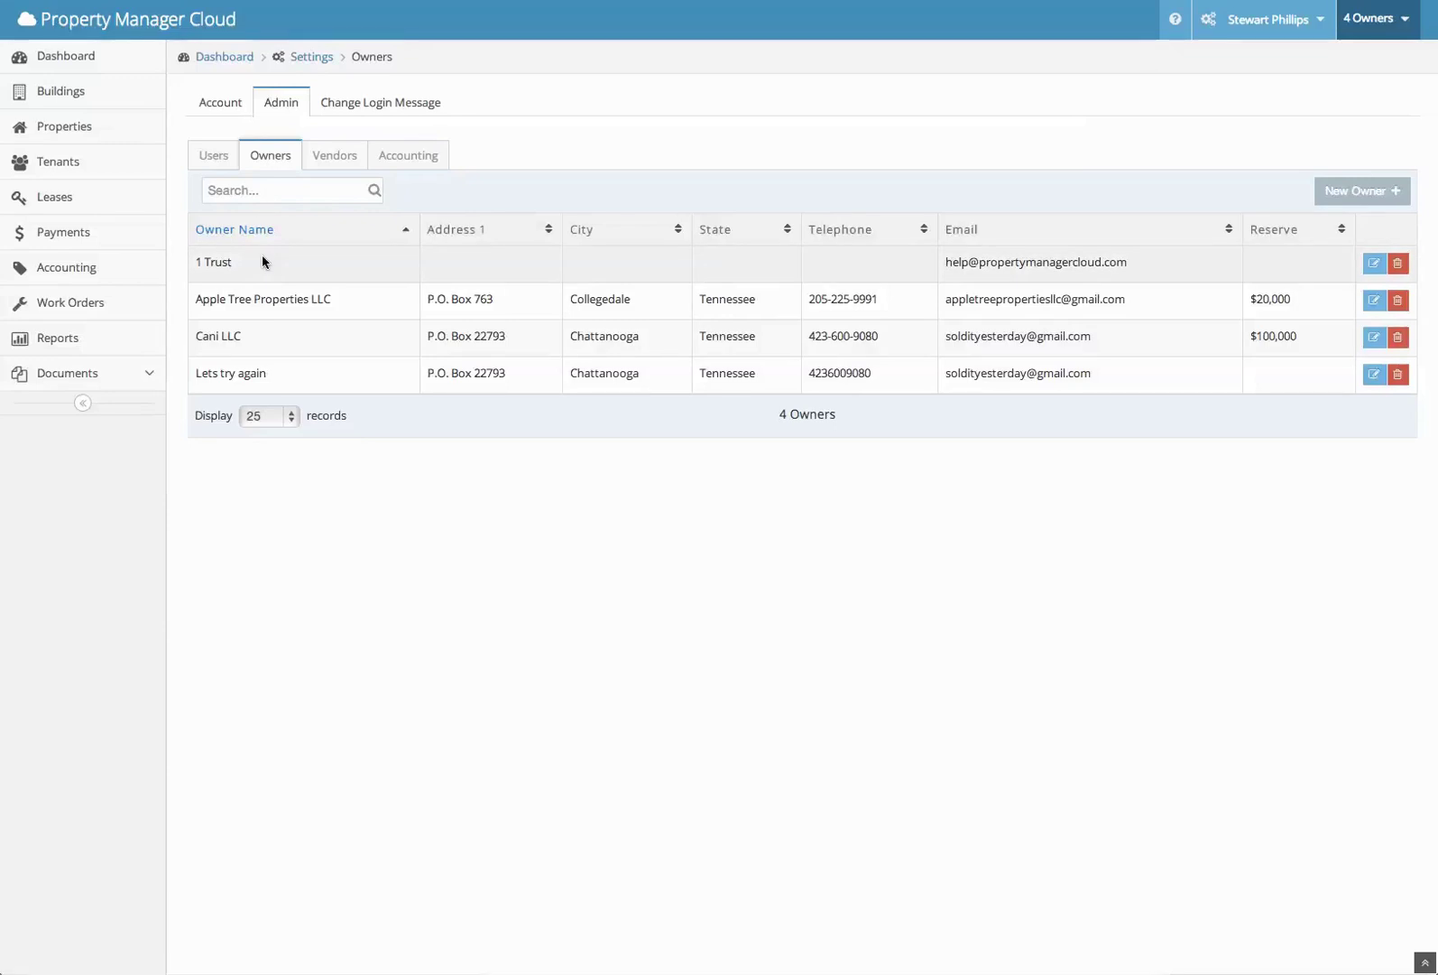
{"action": "left_click", "coordinate": [1329, 199]}
{"action": "left_click", "coordinate": [530, 171]}
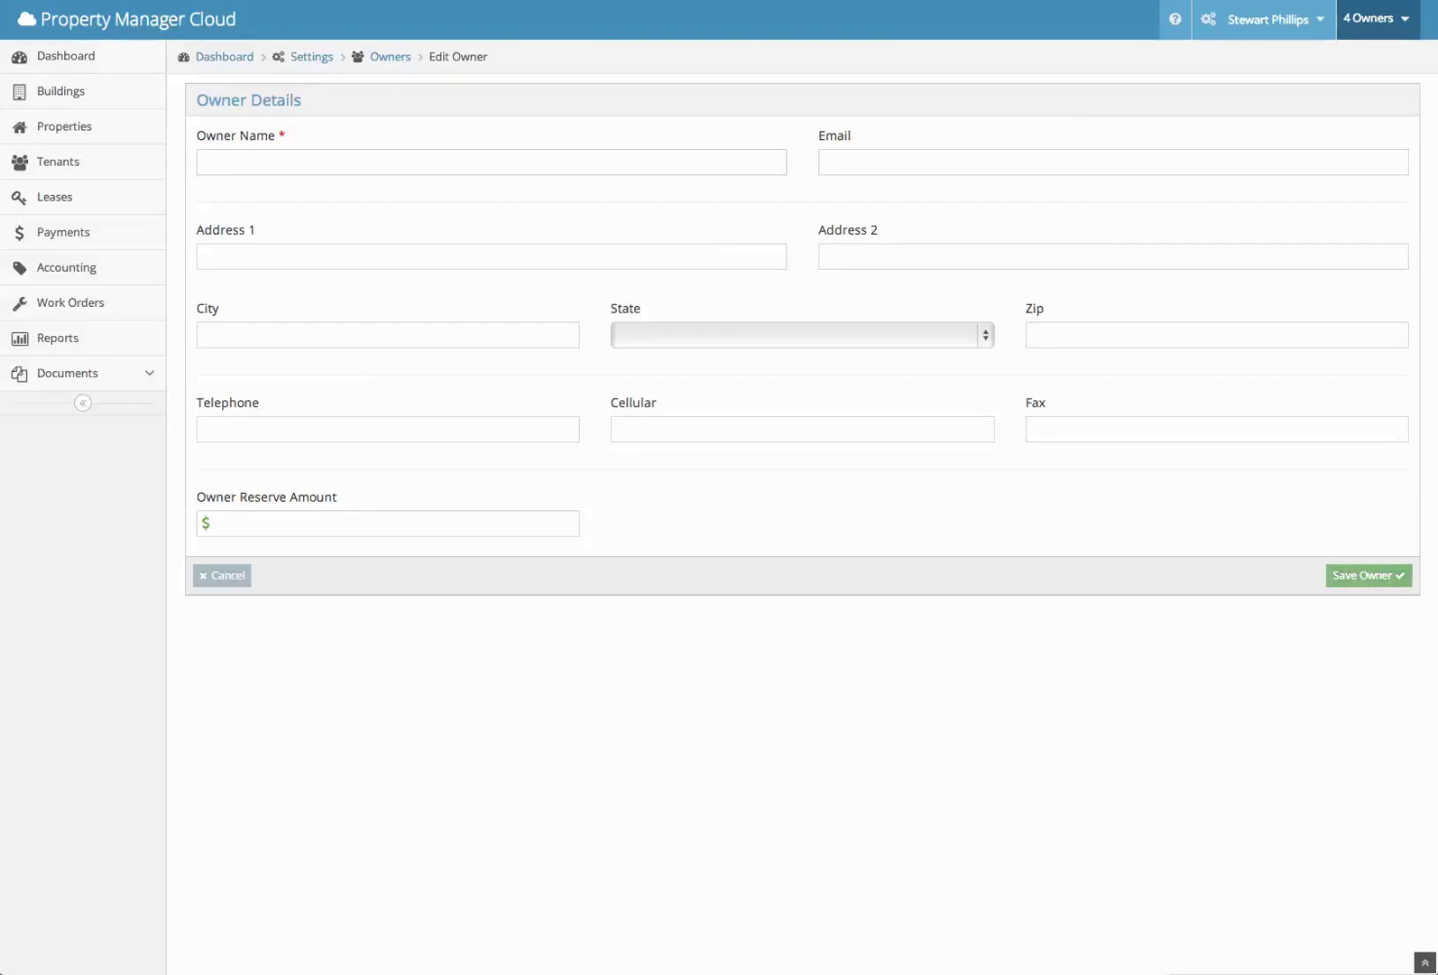
{"action": "left_click", "coordinate": [26, 0]}
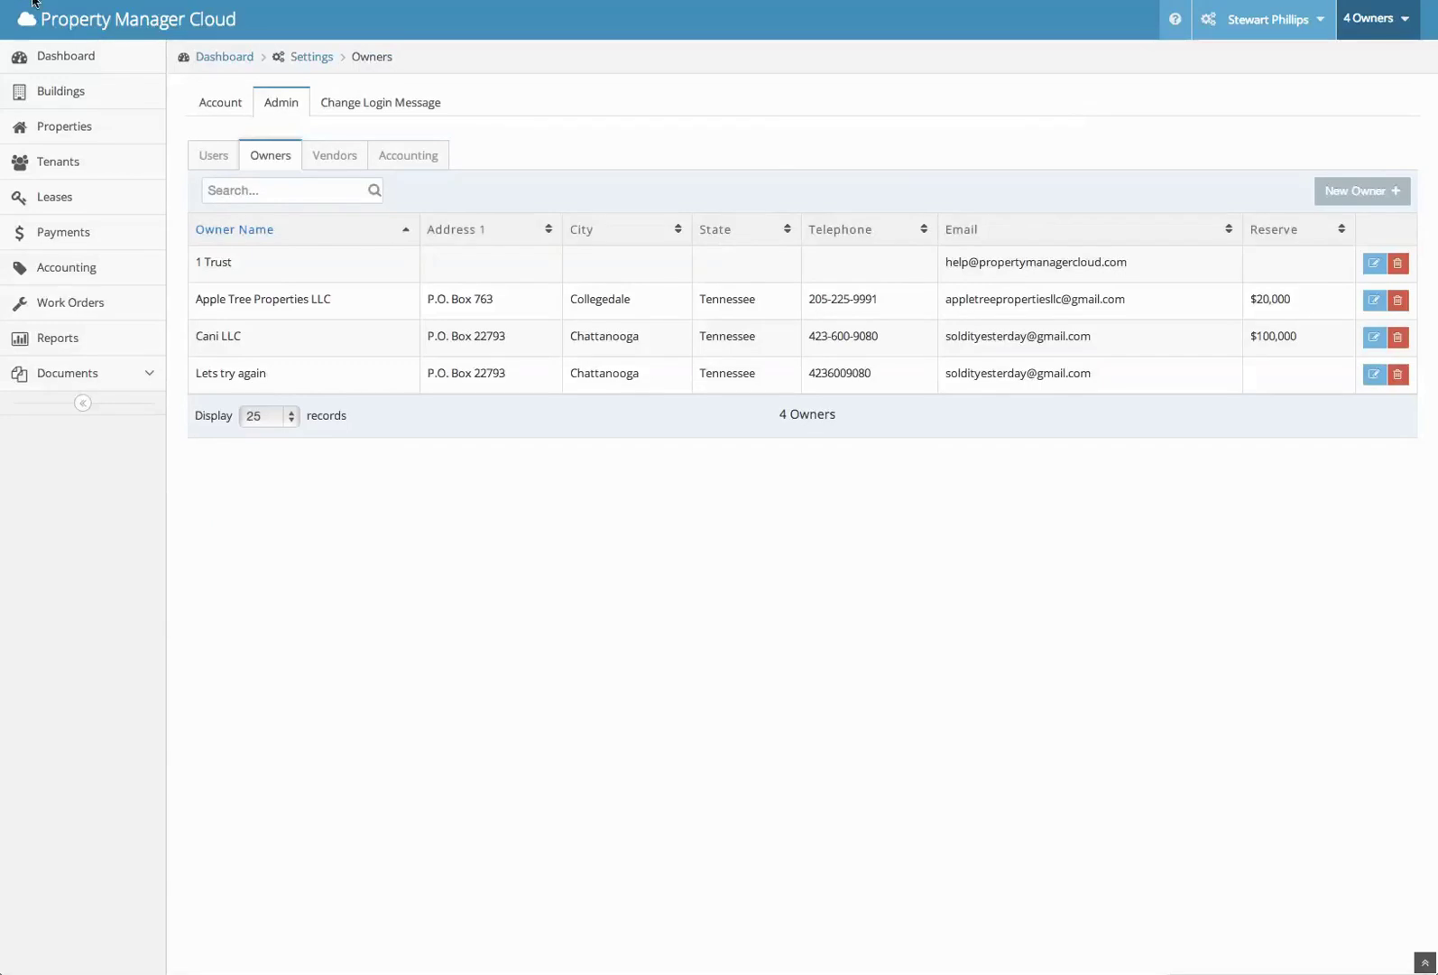
{"action": "left_click", "coordinate": [322, 161]}
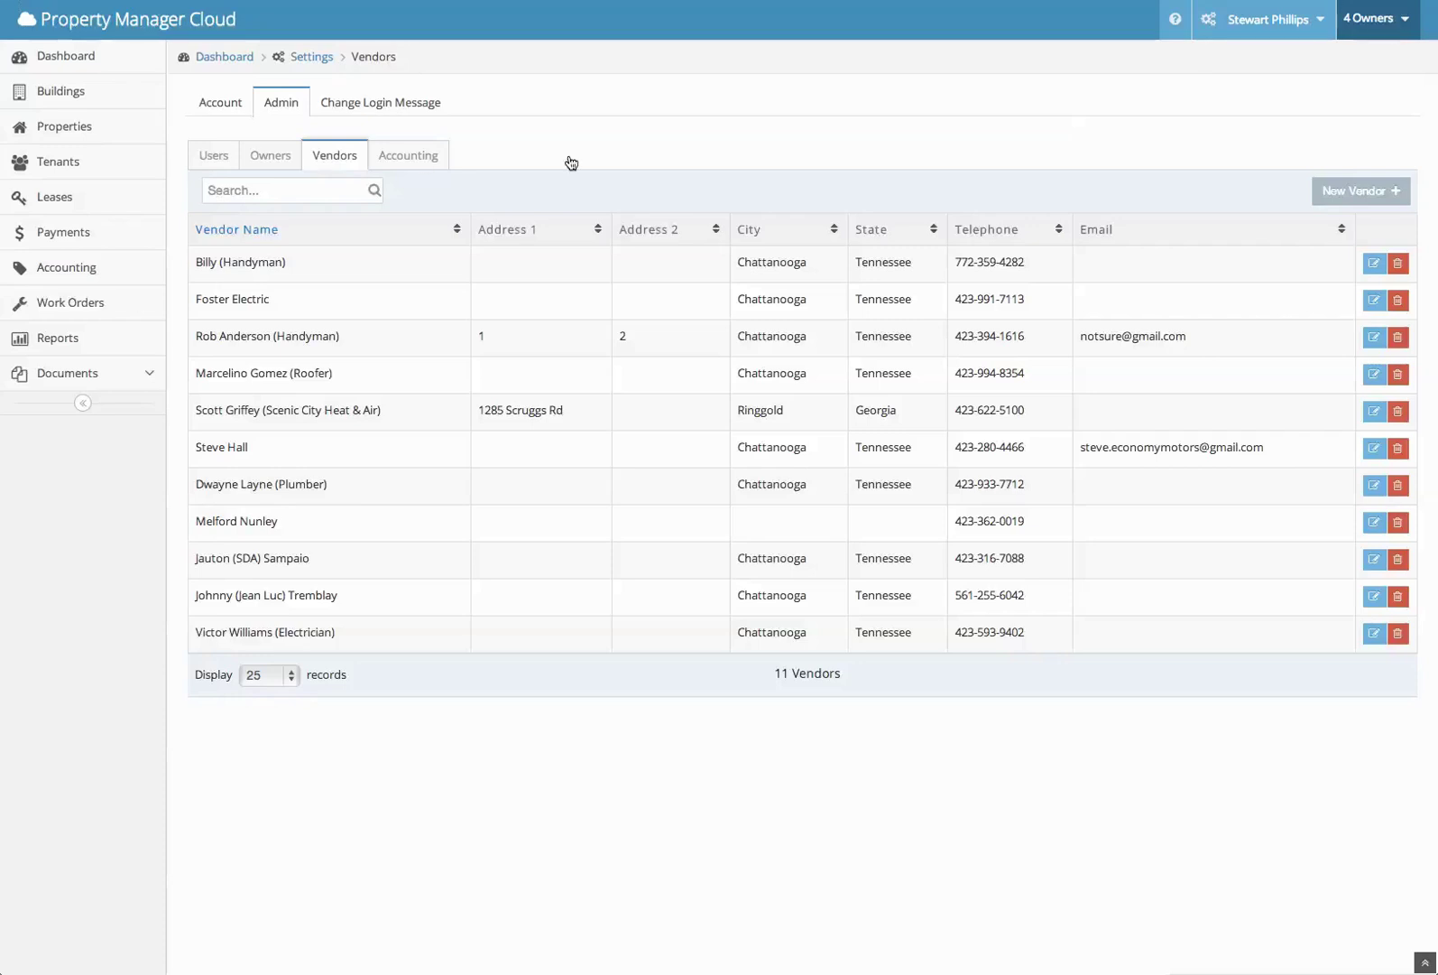
Start a new vendor, back out to the vendors list, and open the Accounting Periods settings
{"action": "left_click", "coordinate": [1349, 191]}
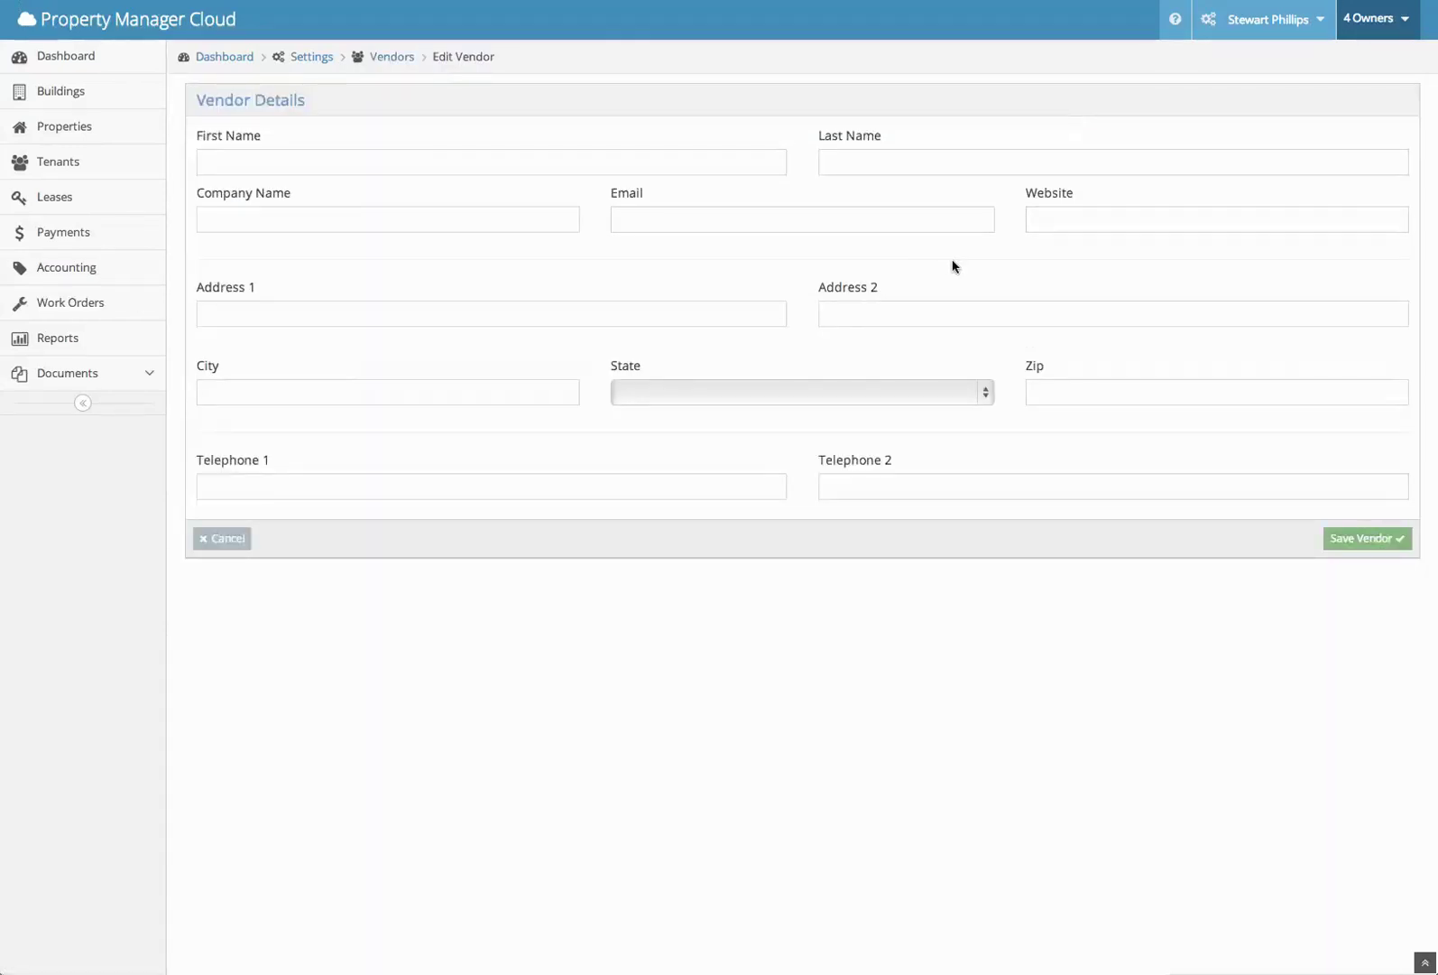
{"action": "left_click", "coordinate": [20, 0]}
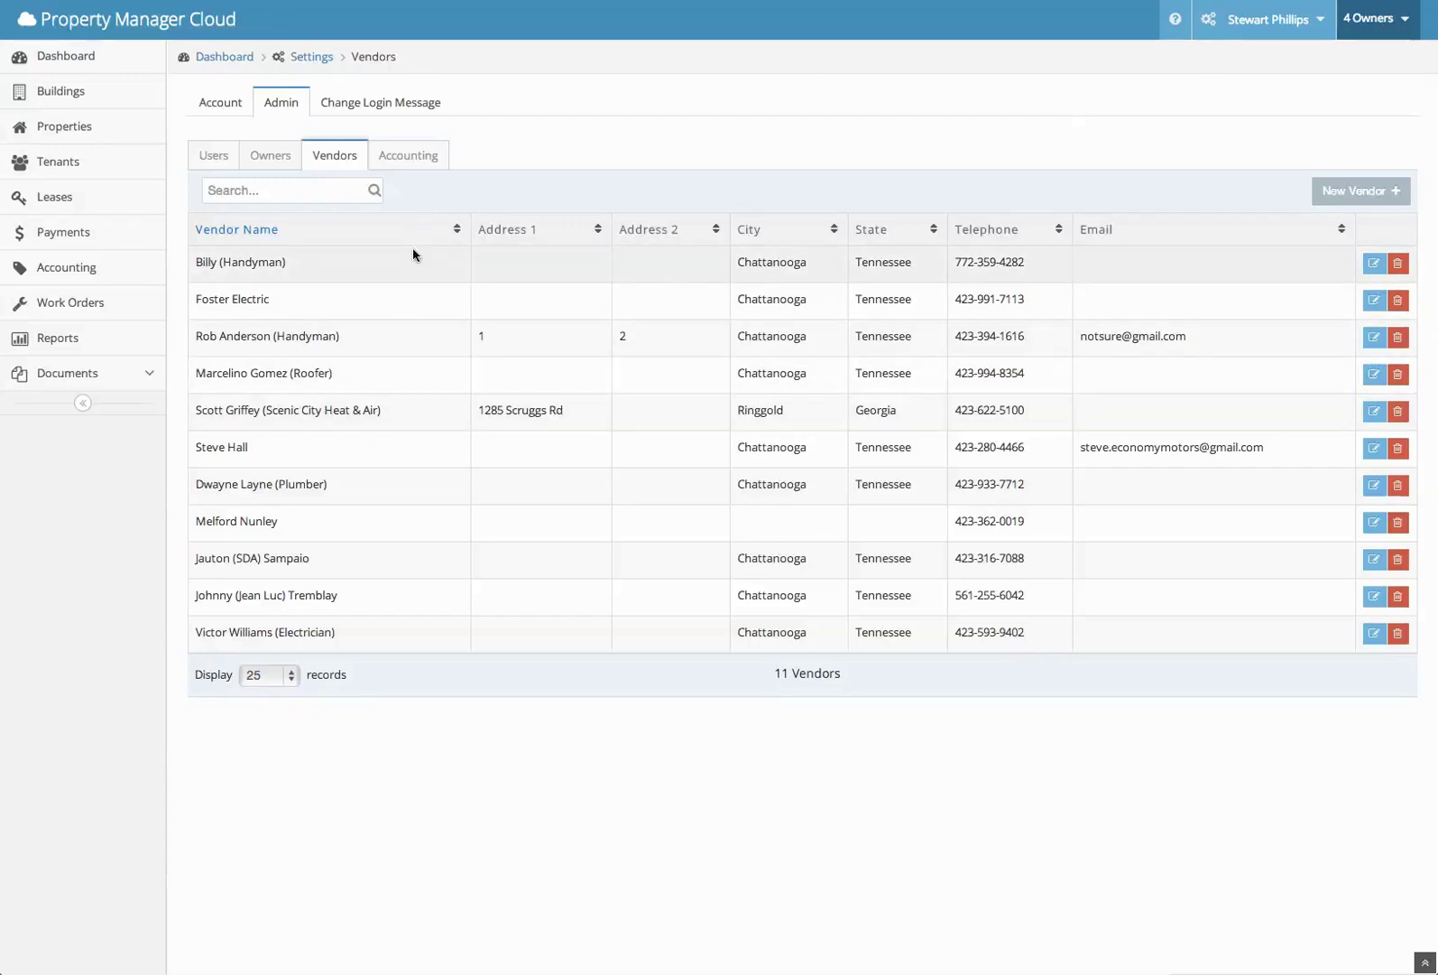
{"action": "left_click", "coordinate": [424, 167]}
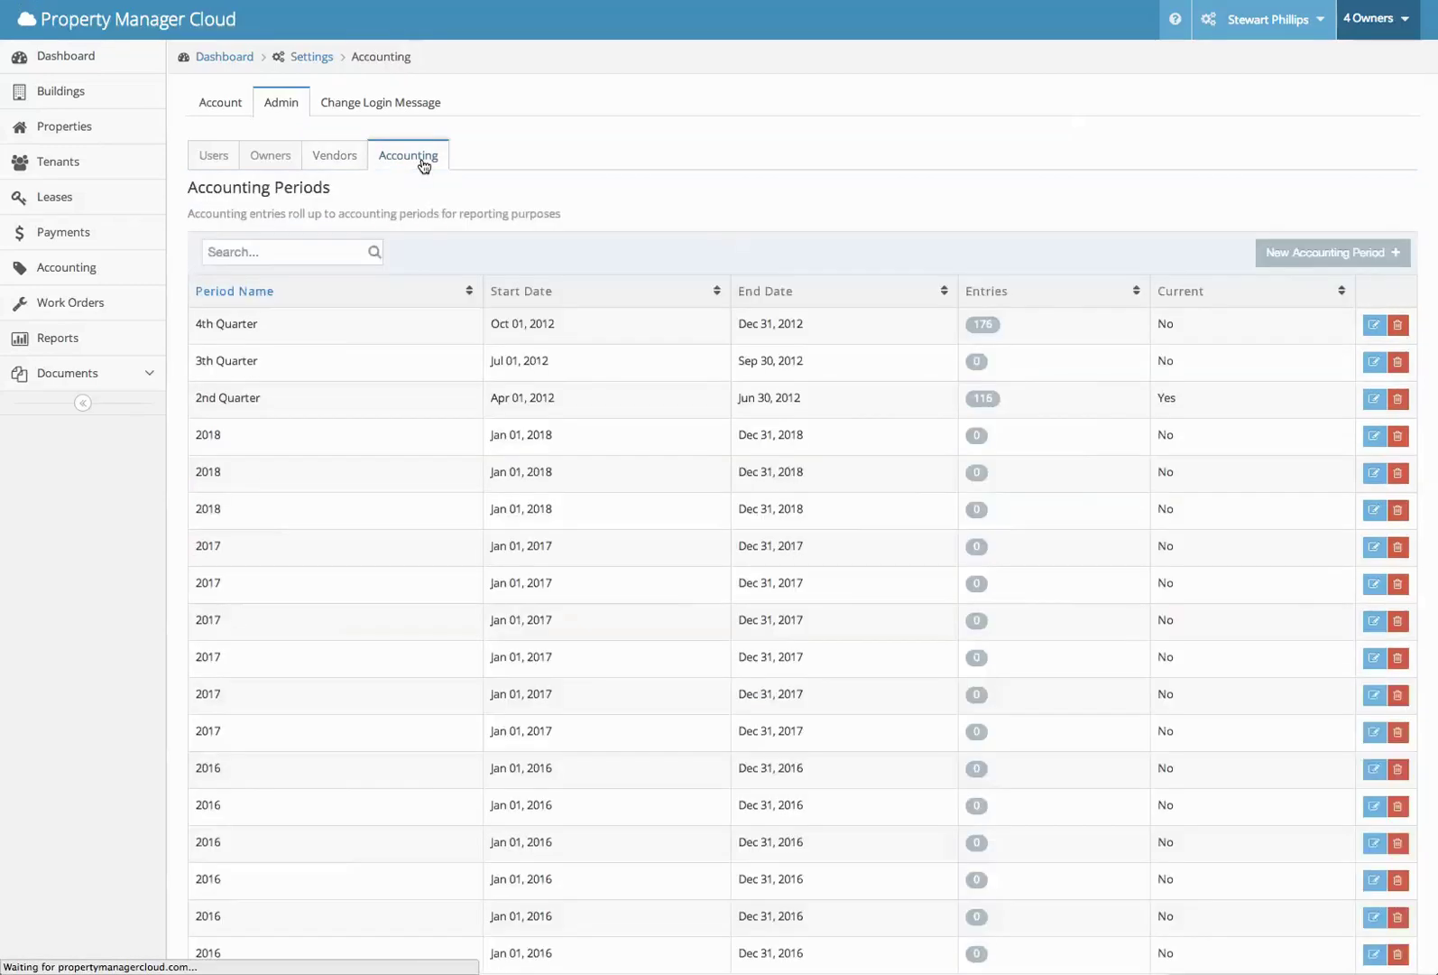
{"action": "scroll", "coordinate": [411, 417], "scroll_direction": "down", "scroll_amount": 1}
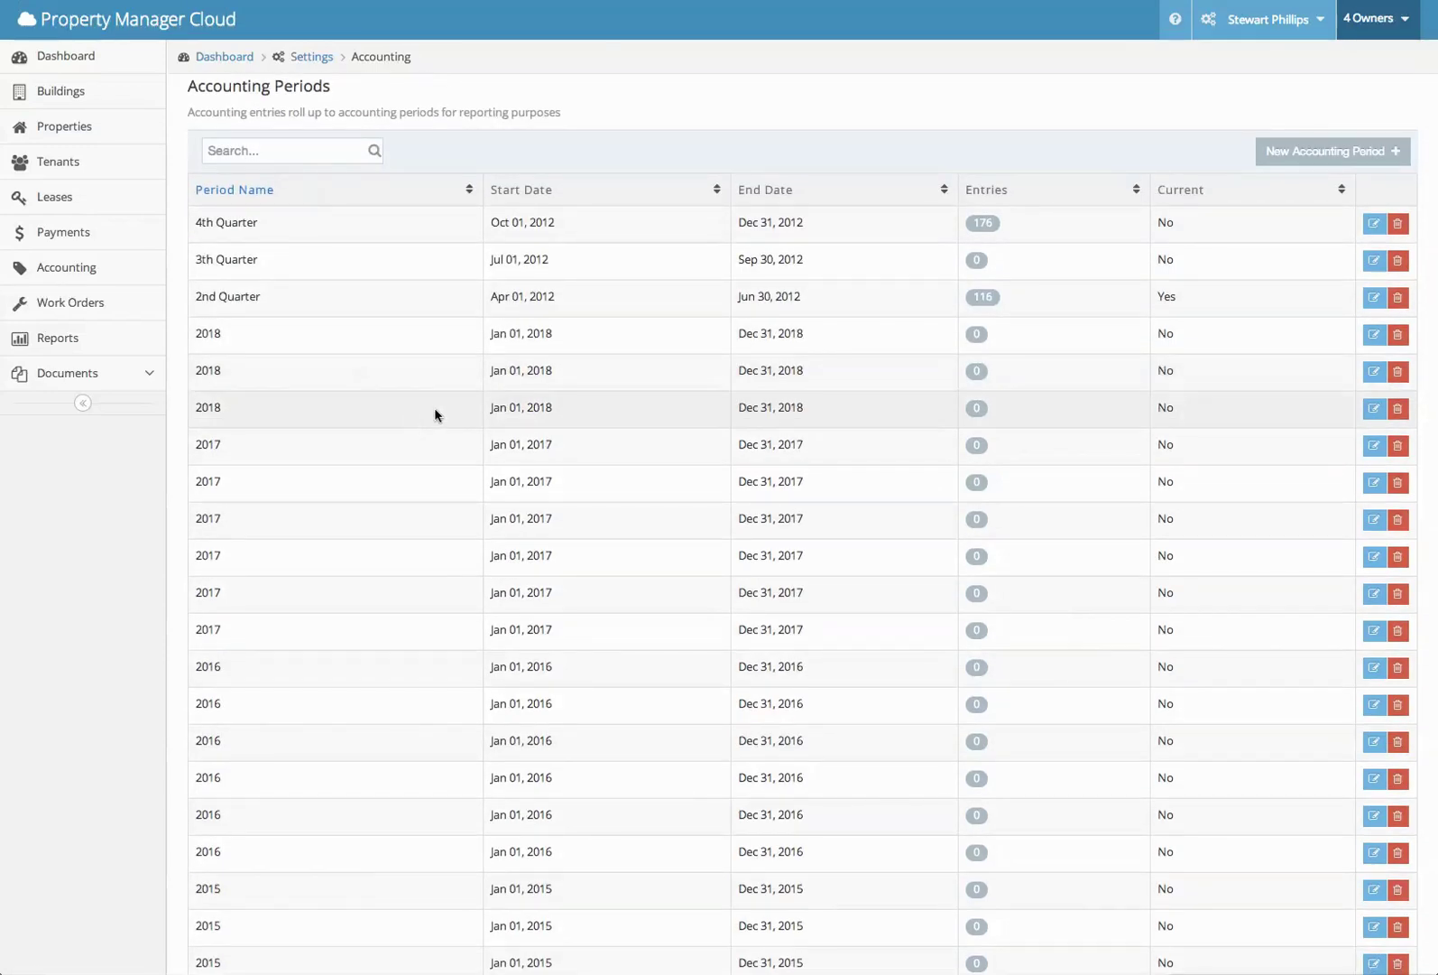
{"action": "left_click", "coordinate": [1278, 155]}
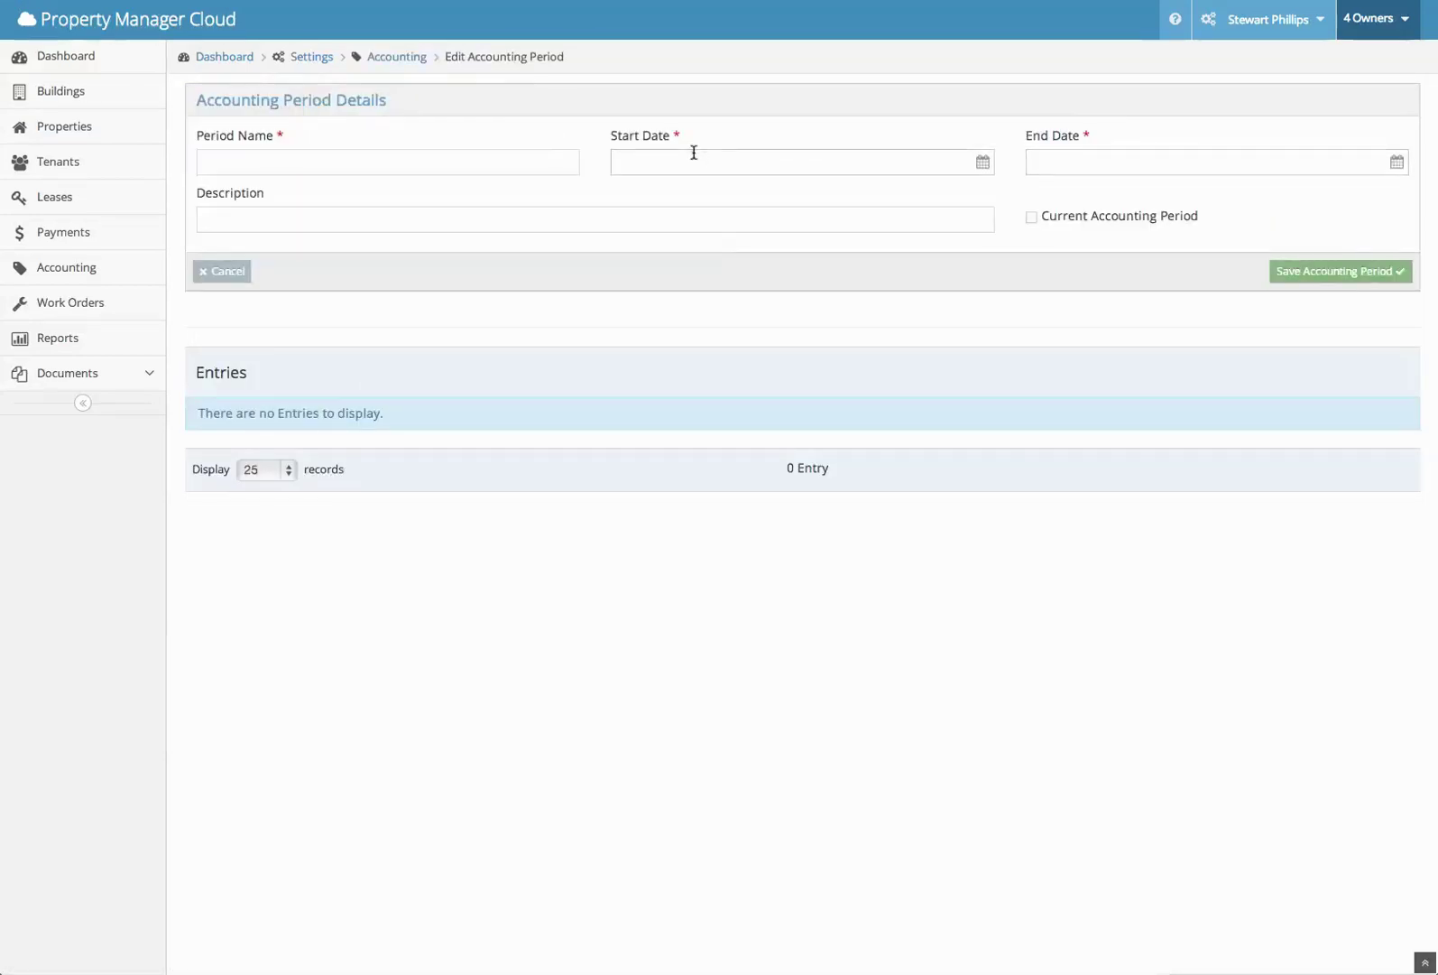
{"action": "left_click", "coordinate": [1031, 218]}
{"action": "left_click", "coordinate": [1033, 220]}
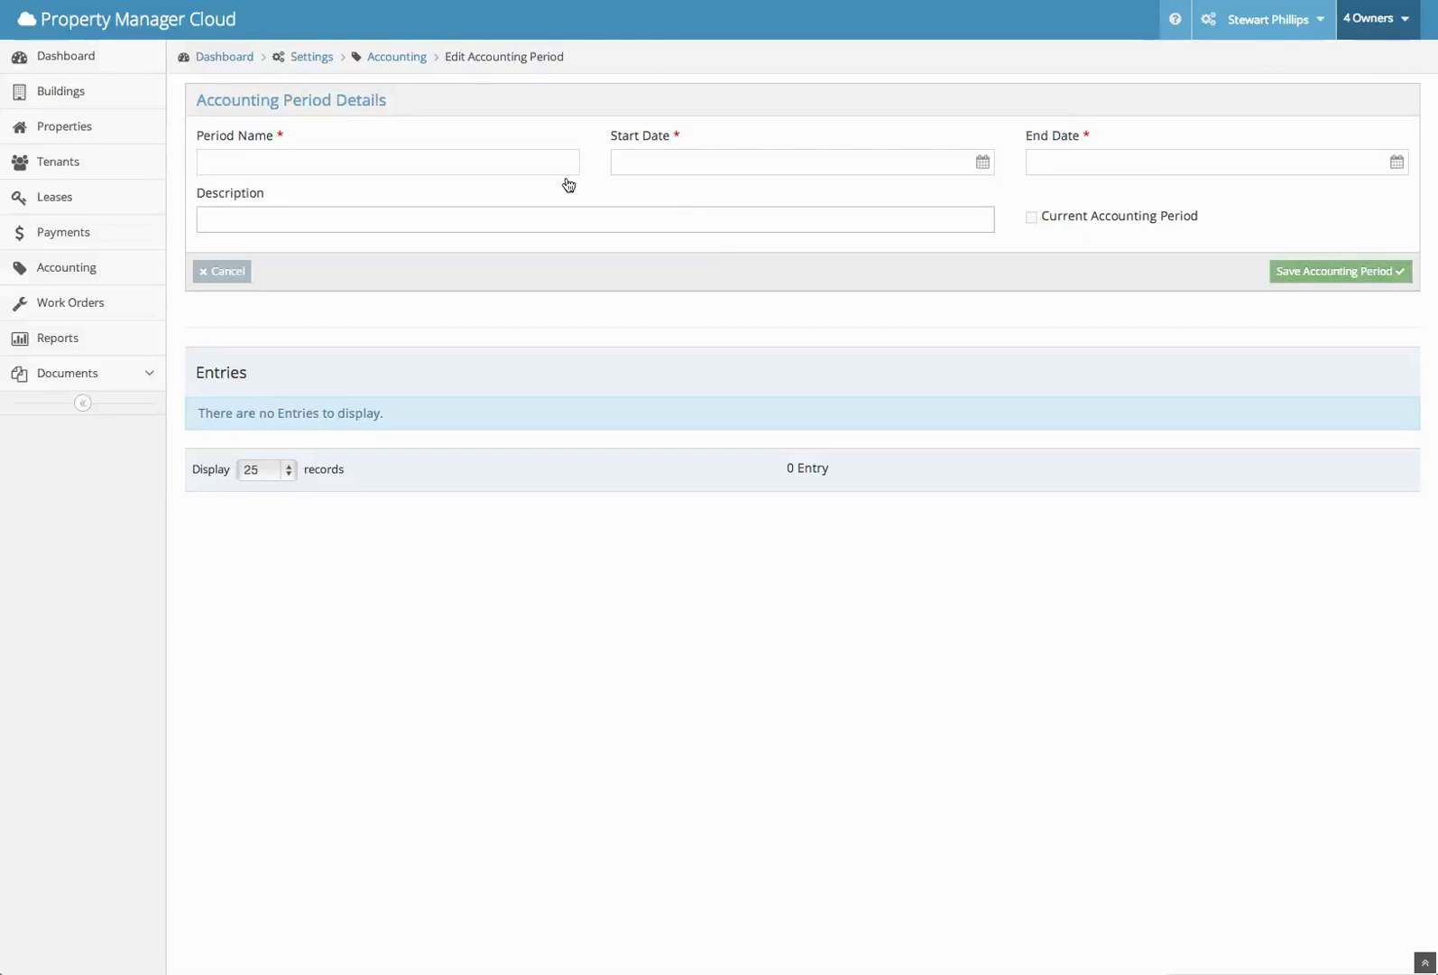
{"action": "left_click", "coordinate": [24, 0]}
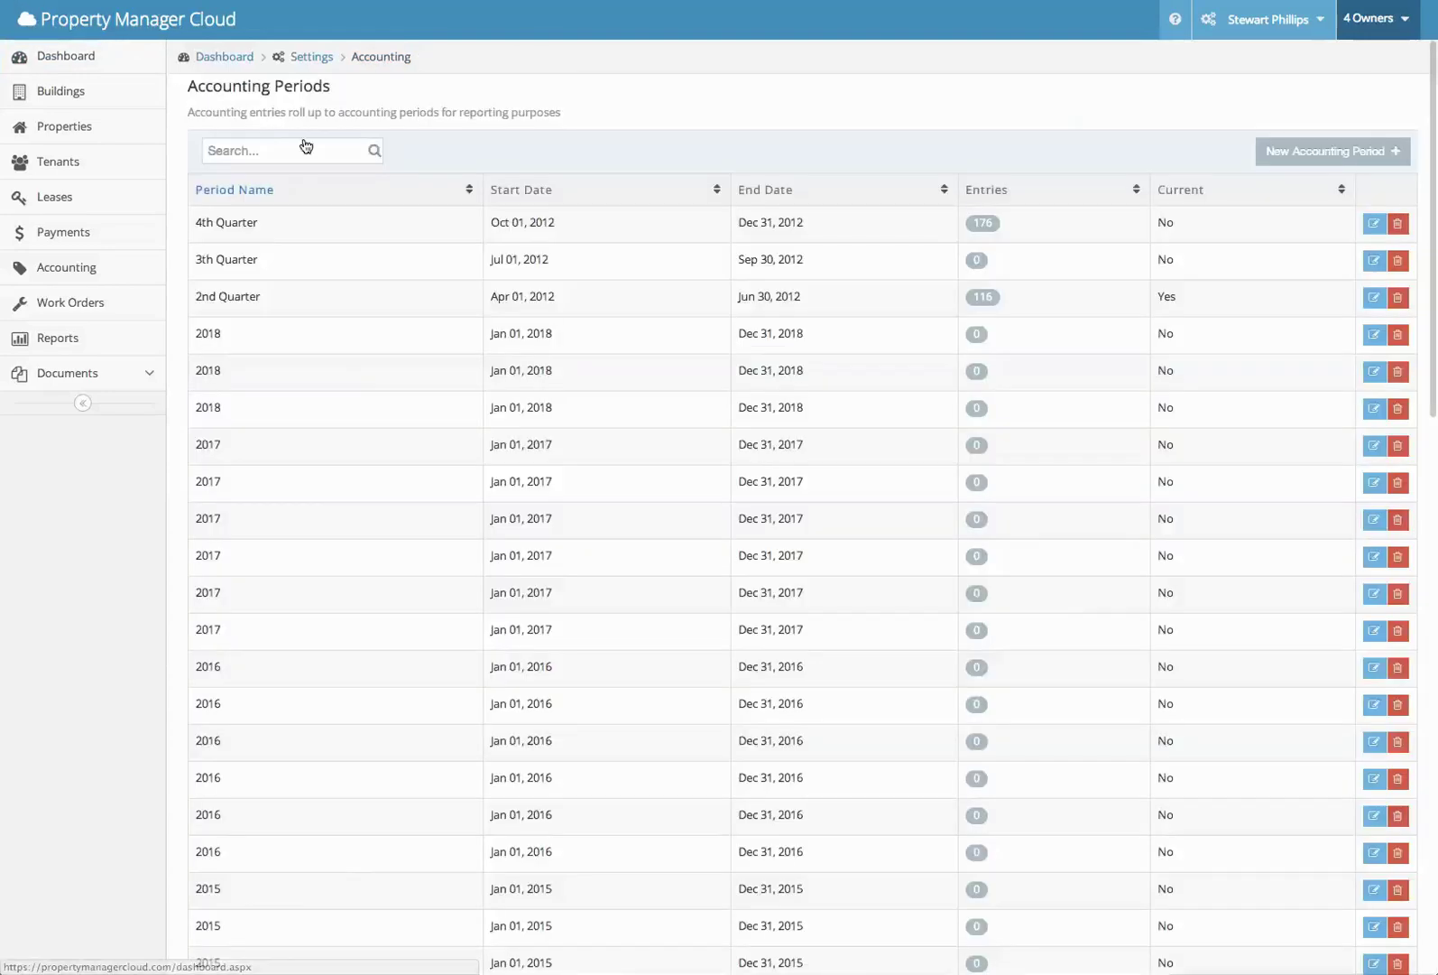
{"action": "scroll", "coordinate": [675, 482], "scroll_direction": "down", "scroll_amount": 3}
{"action": "scroll", "coordinate": [672, 479], "scroll_direction": "down", "scroll_amount": 6}
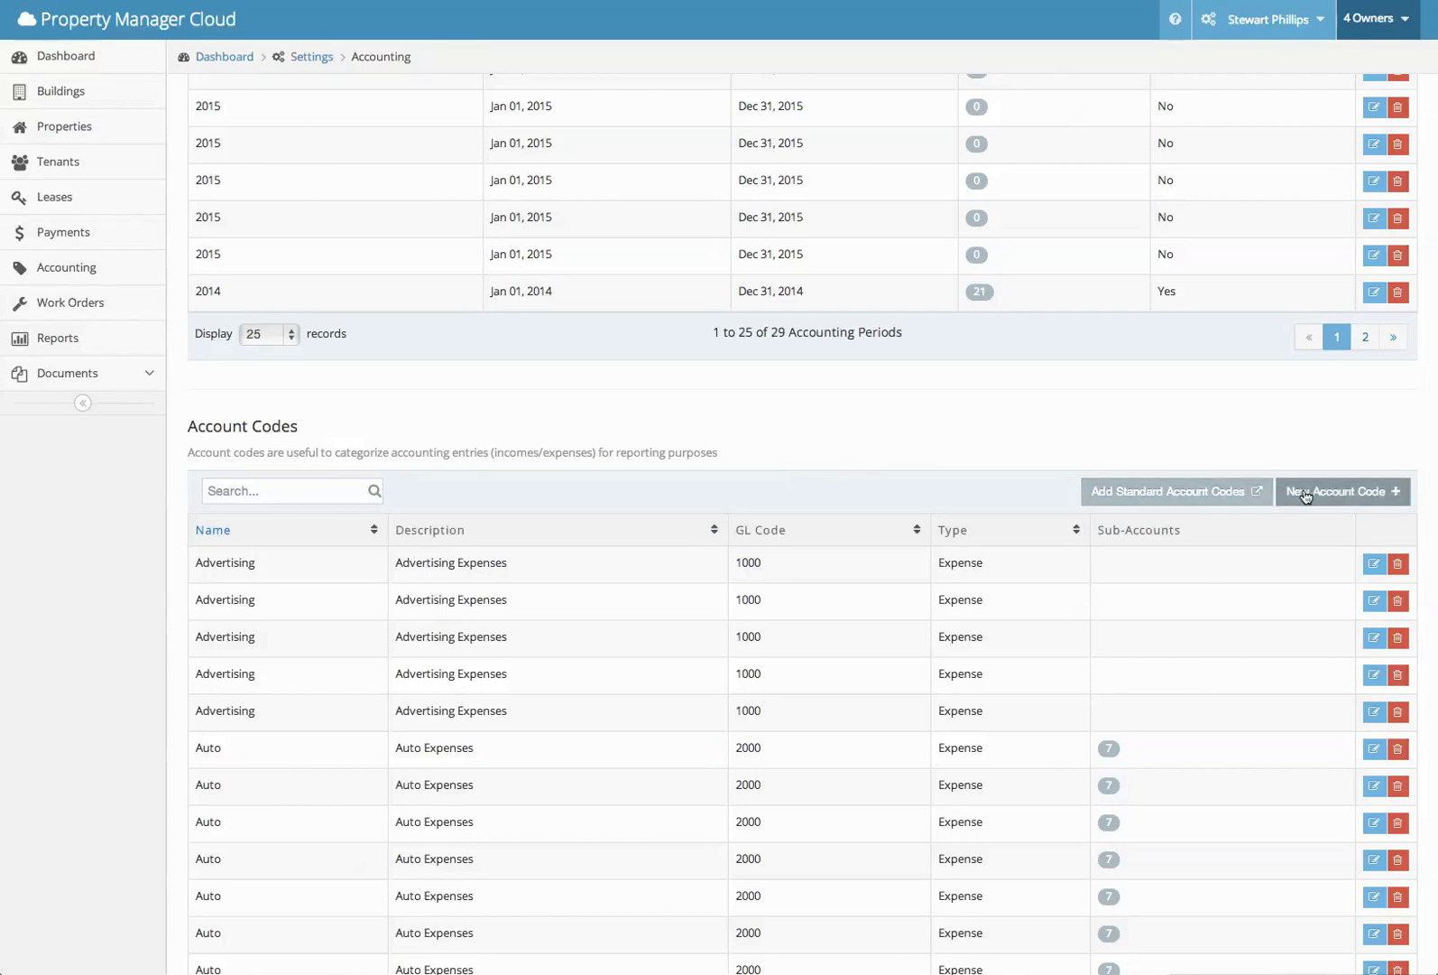
{"action": "scroll", "coordinate": [1047, 444], "scroll_direction": "up", "scroll_amount": 6}
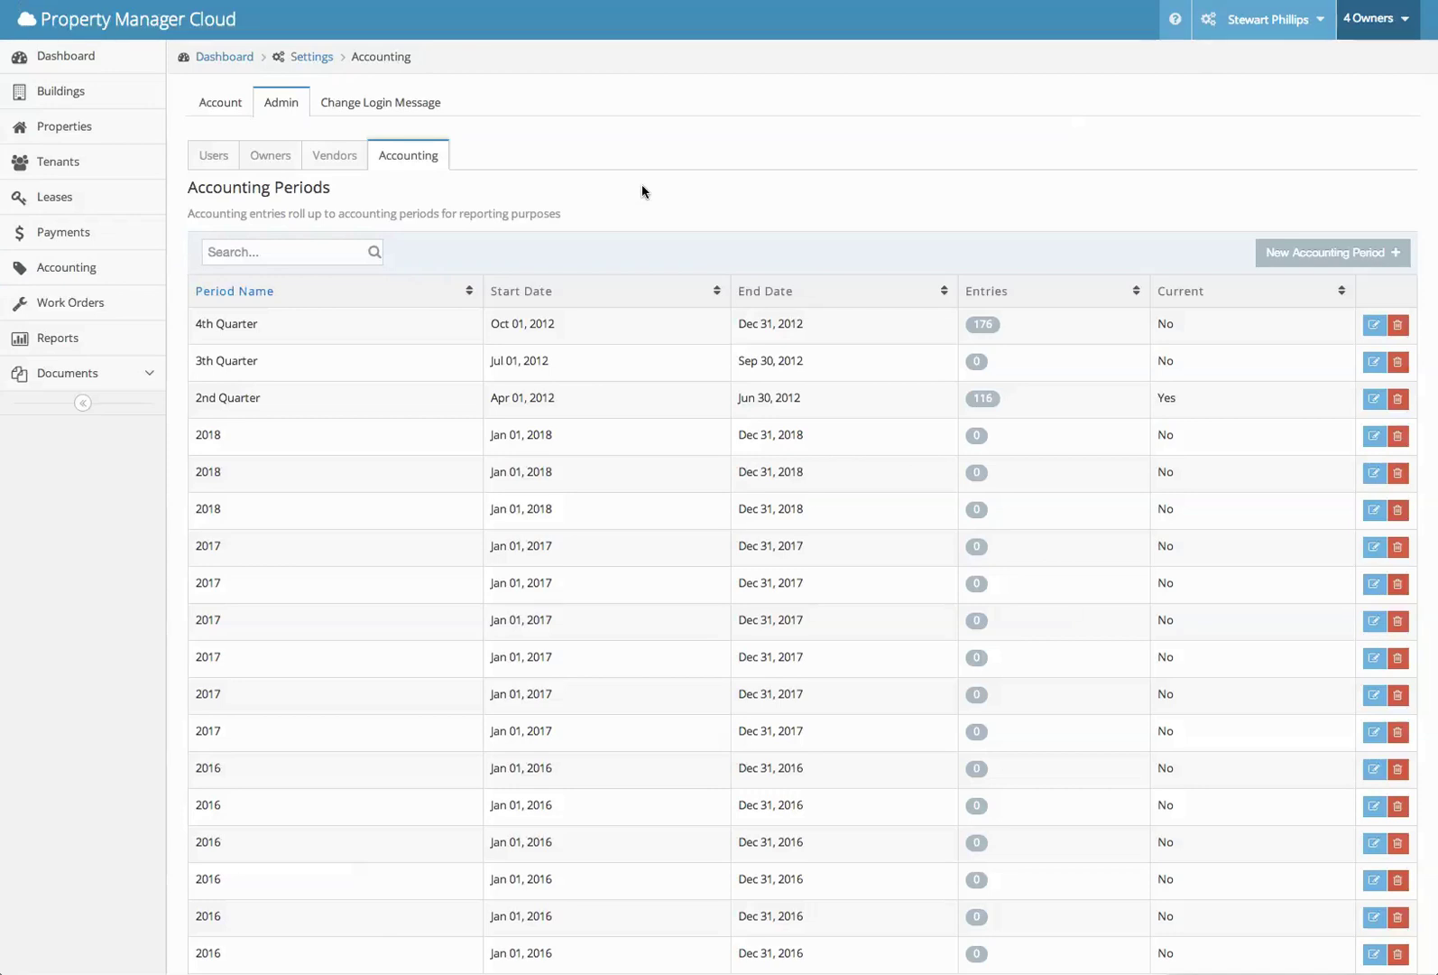
In the owners filter, clear All Owners and select only Cani LLC
{"action": "left_click", "coordinate": [1257, 22]}
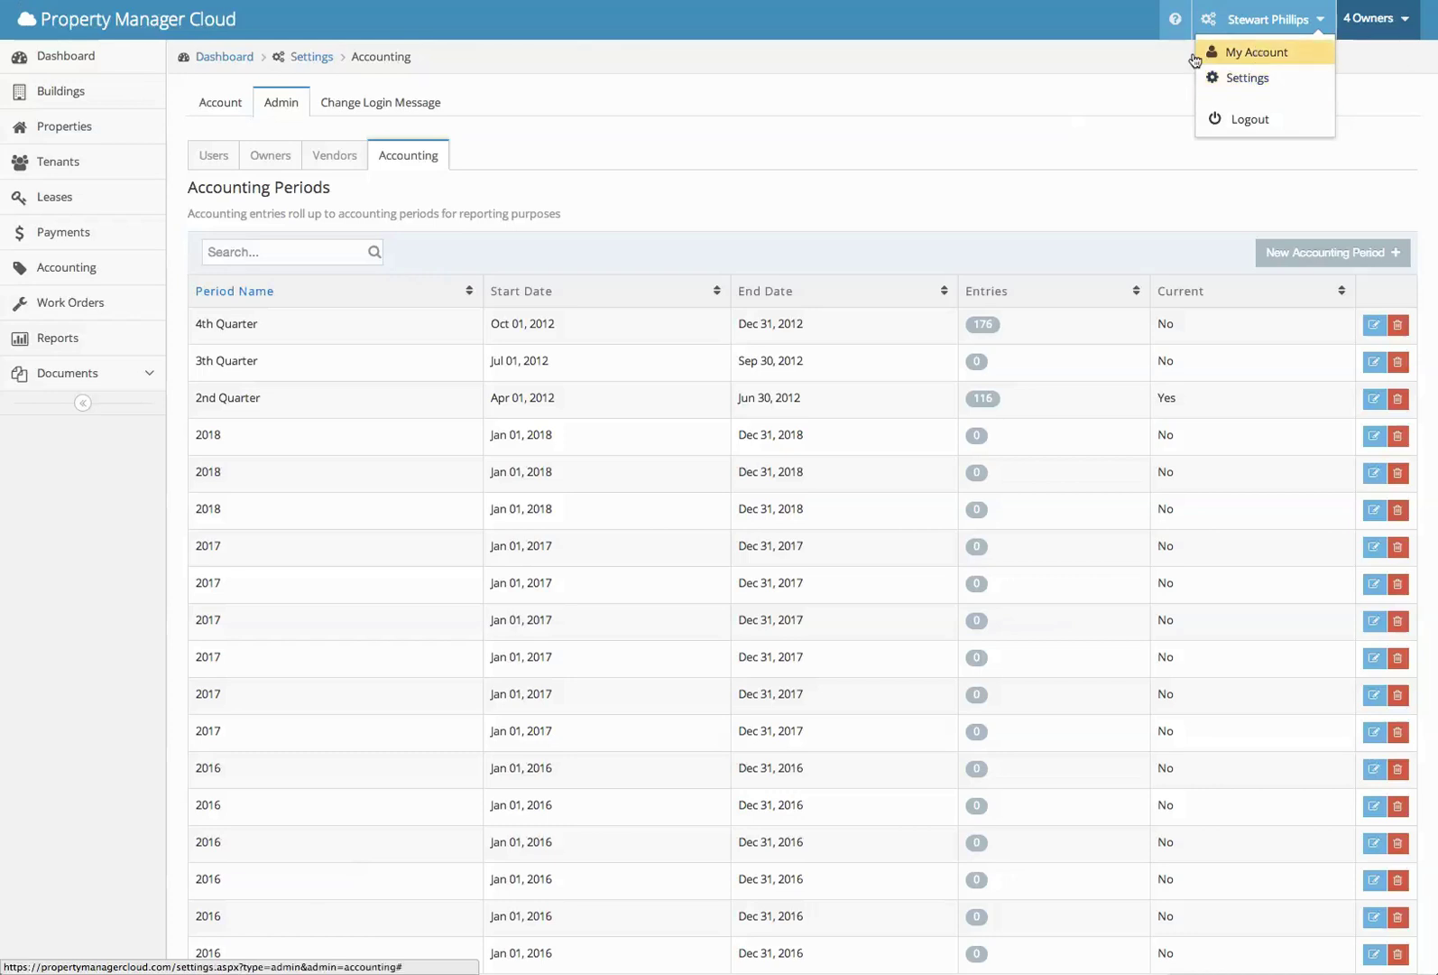
{"action": "left_click", "coordinate": [1115, 64]}
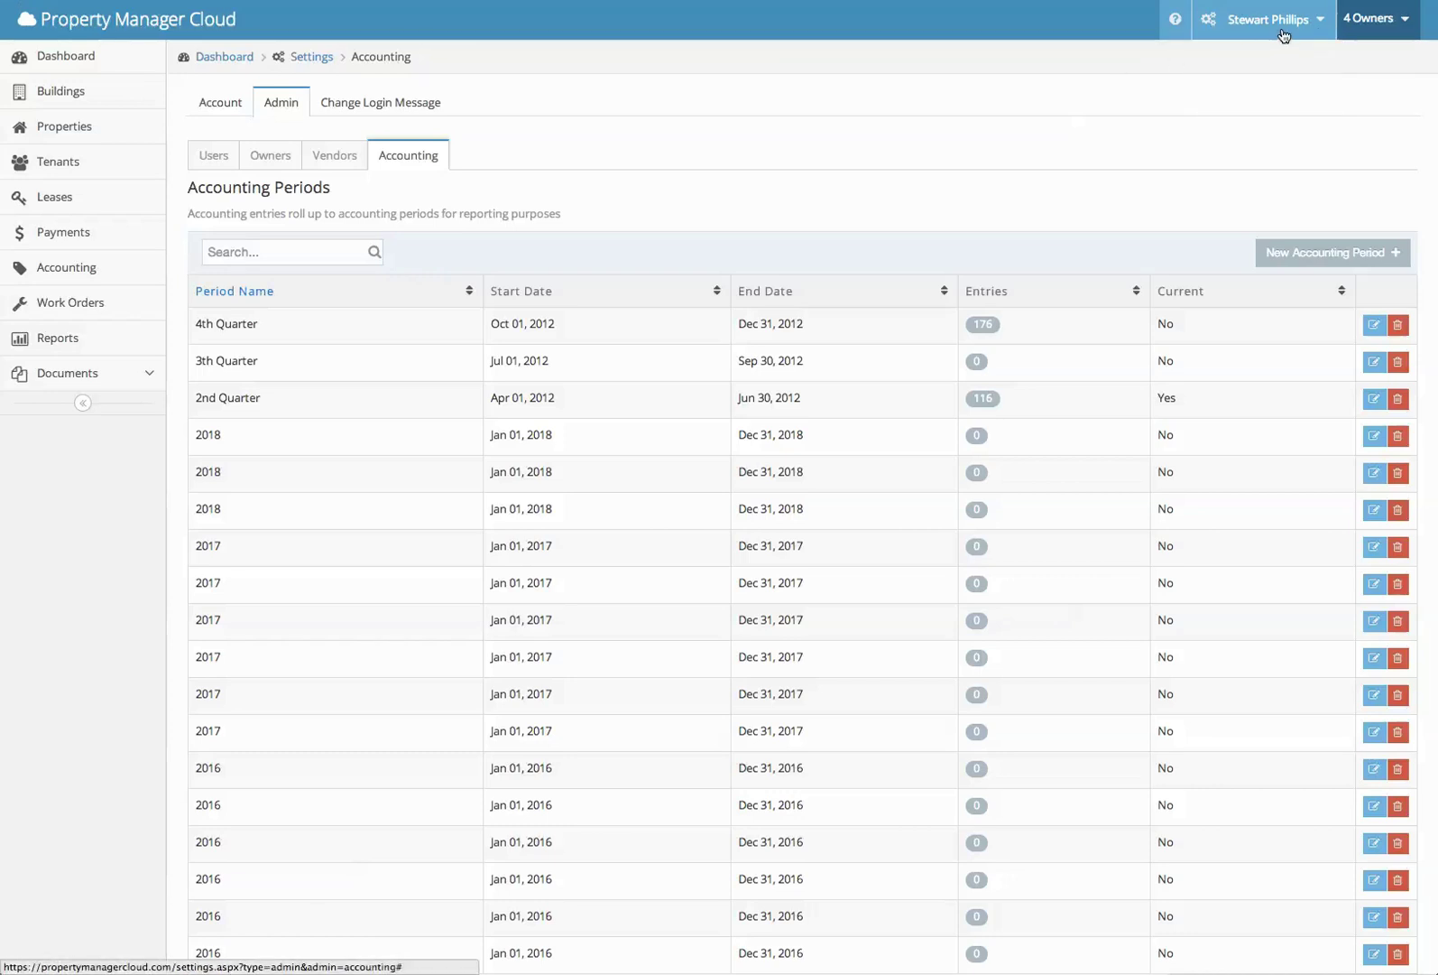
{"action": "left_click", "coordinate": [1388, 25]}
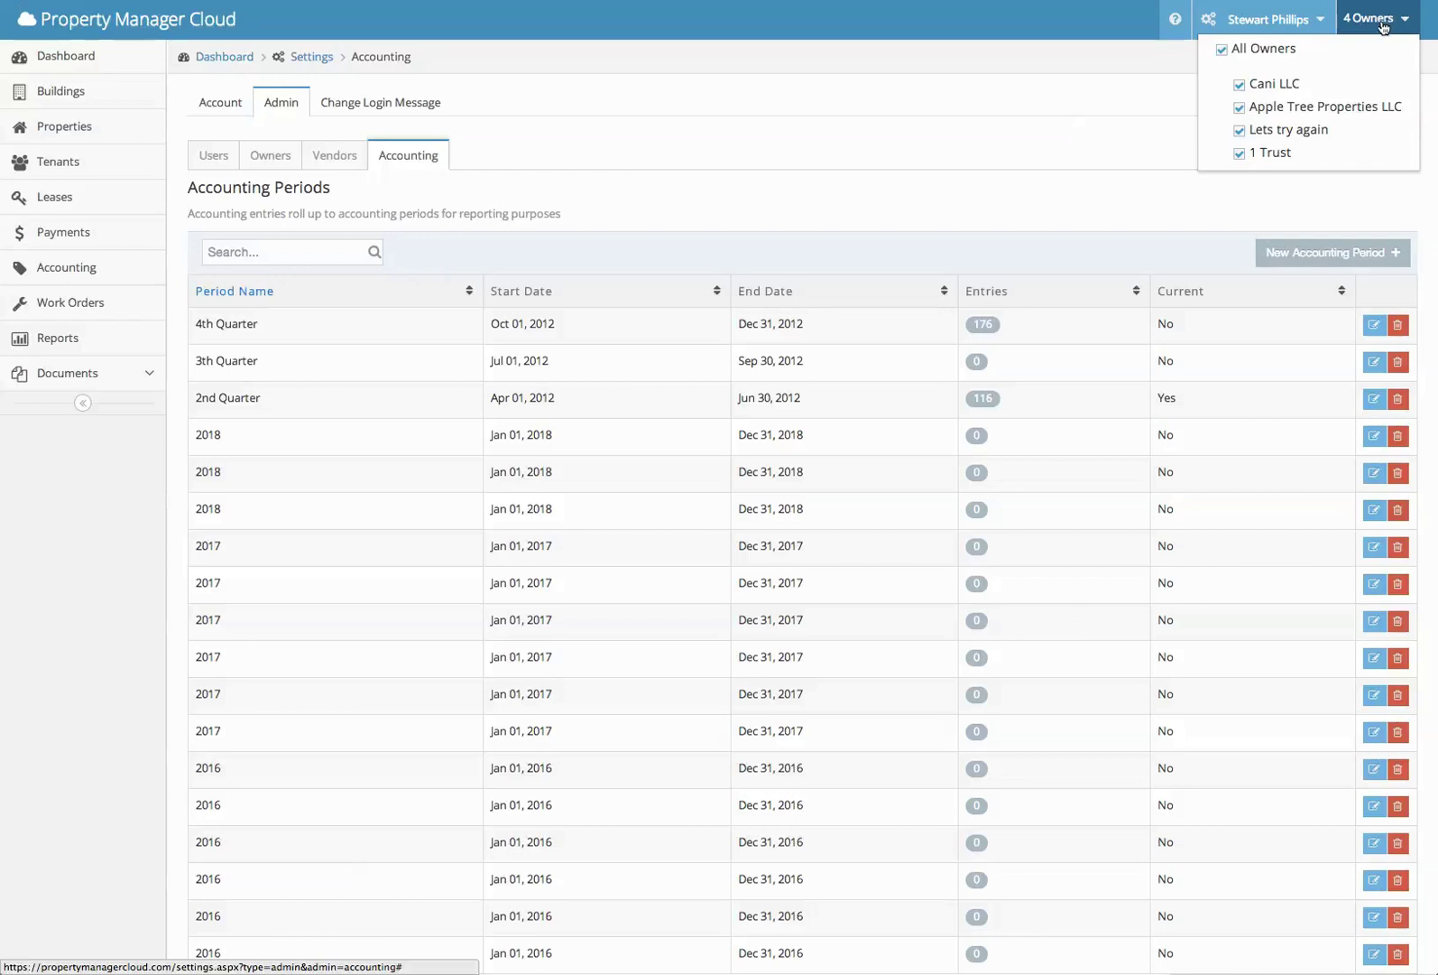
{"action": "left_click", "coordinate": [1225, 52]}
{"action": "left_click", "coordinate": [1240, 86]}
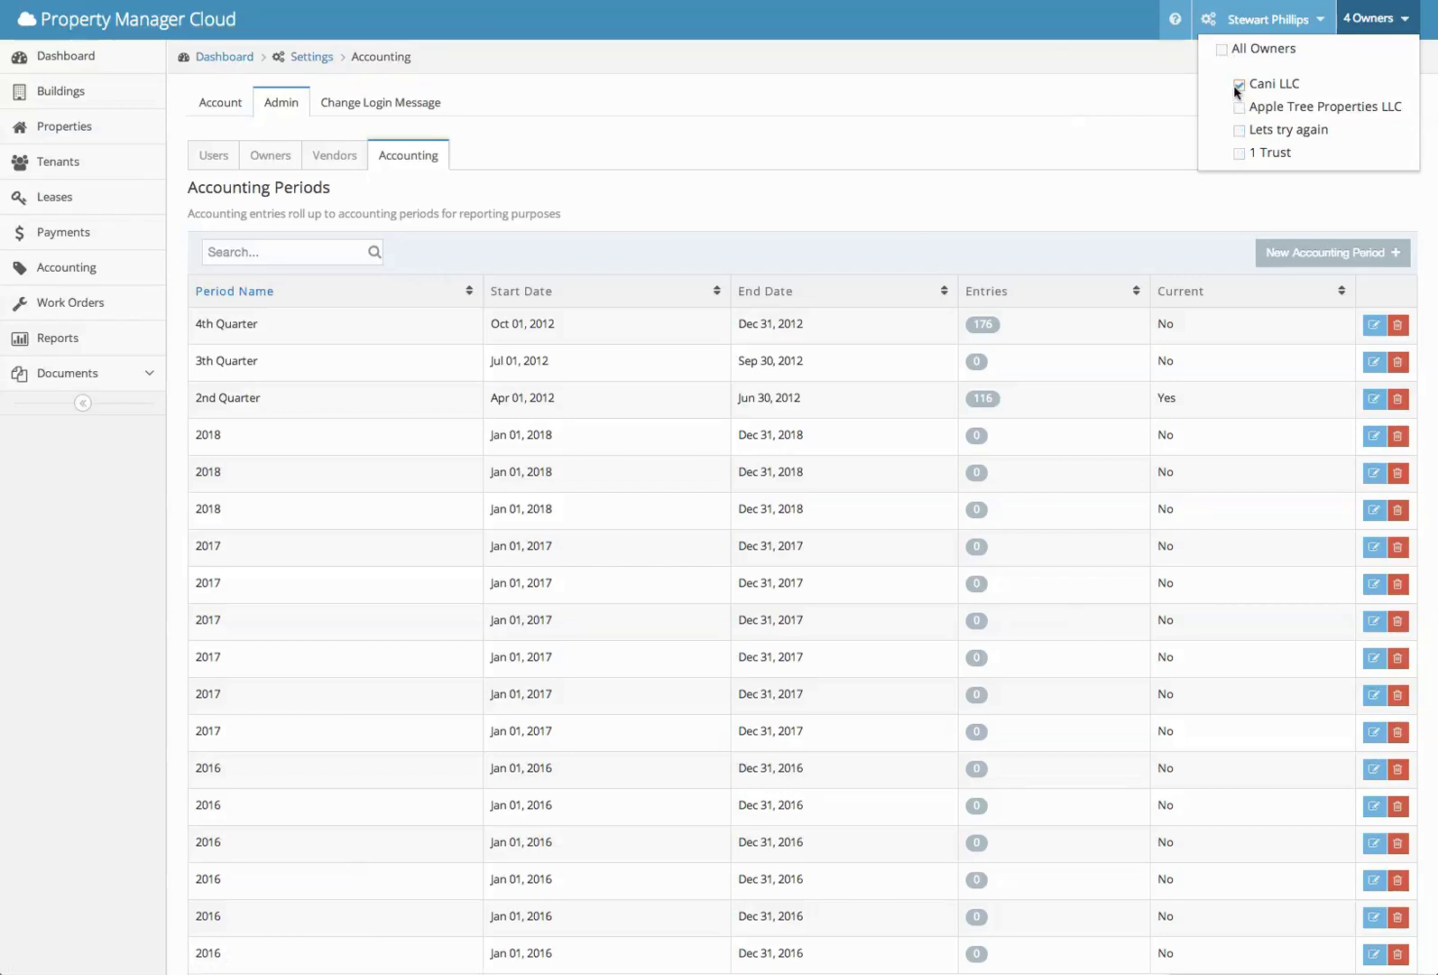
{"action": "left_click", "coordinate": [1089, 59]}
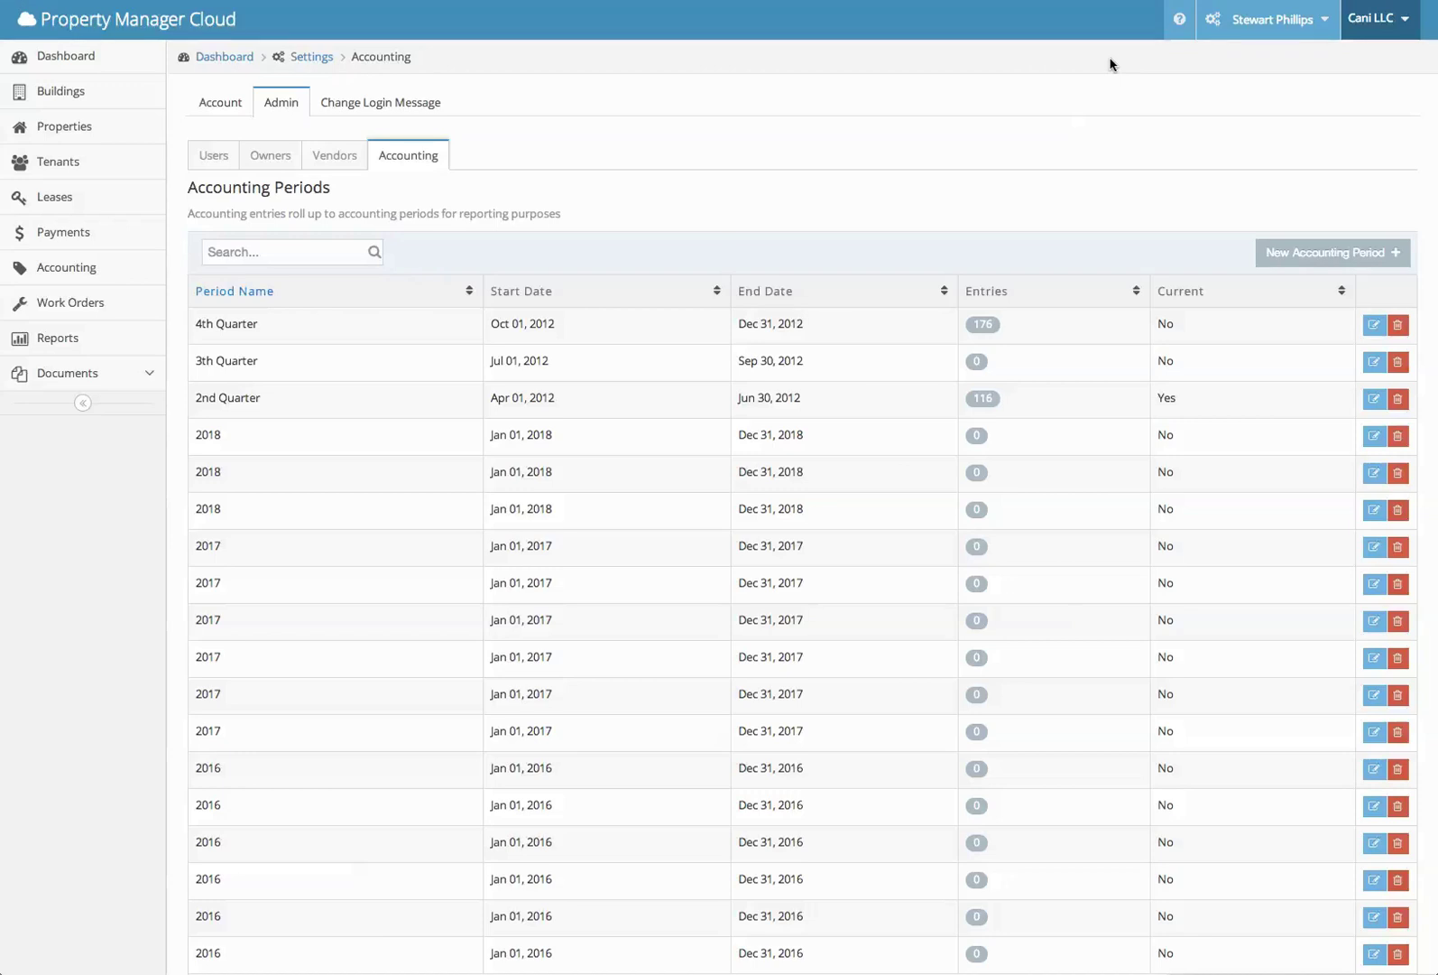
{"action": "left_click", "coordinate": [1364, 30]}
{"action": "left_click", "coordinate": [1363, 31]}
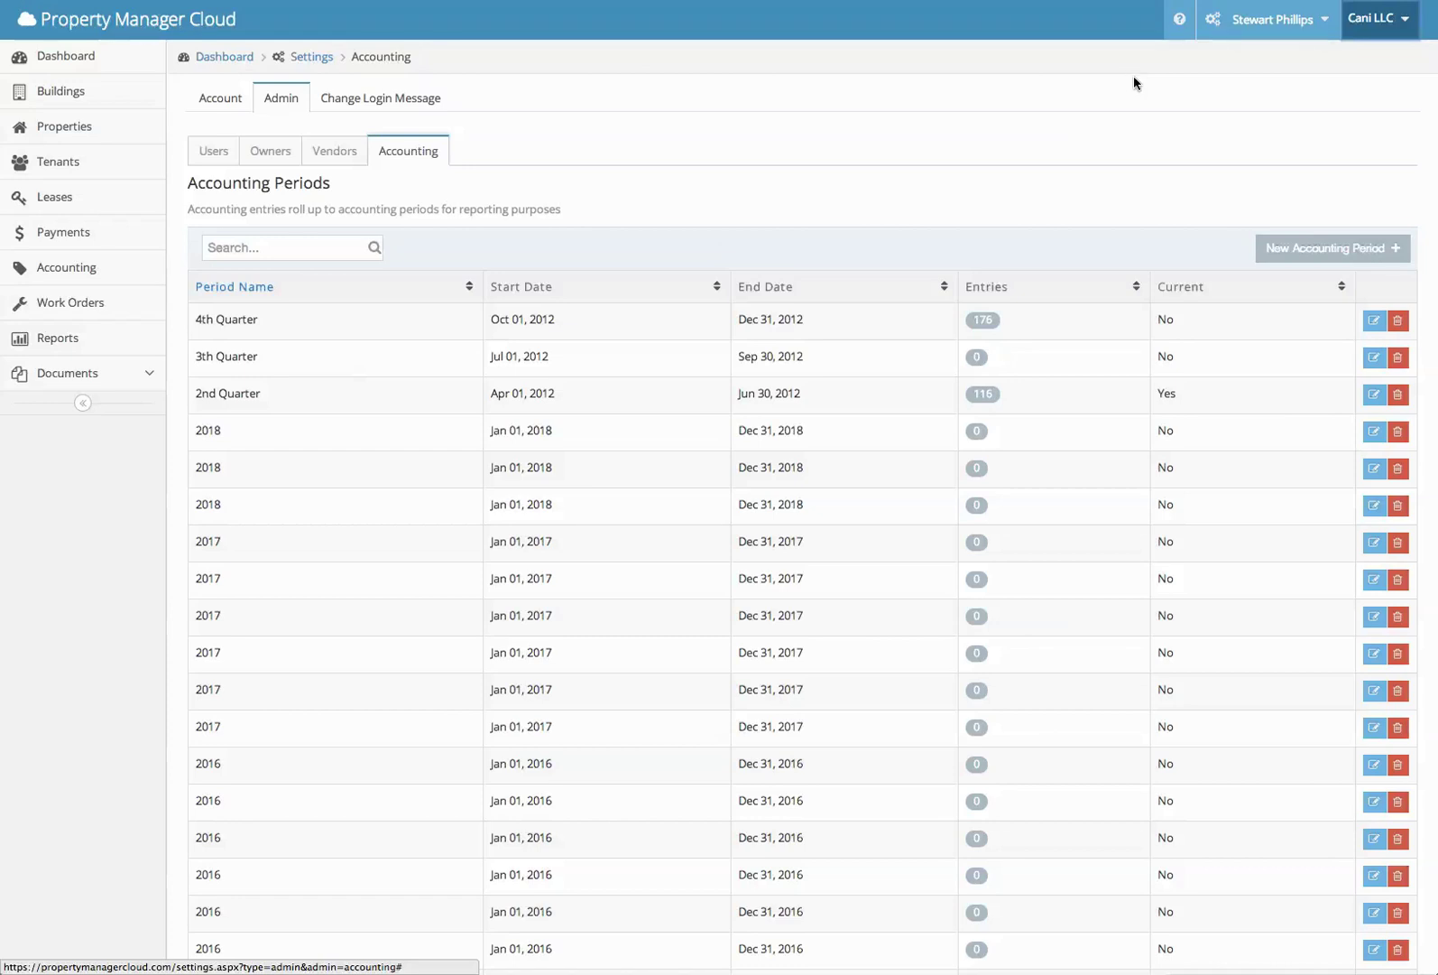
Return to the Dashboard and confirm the owner filter shows only Cani LLC
{"action": "left_click", "coordinate": [46, 60]}
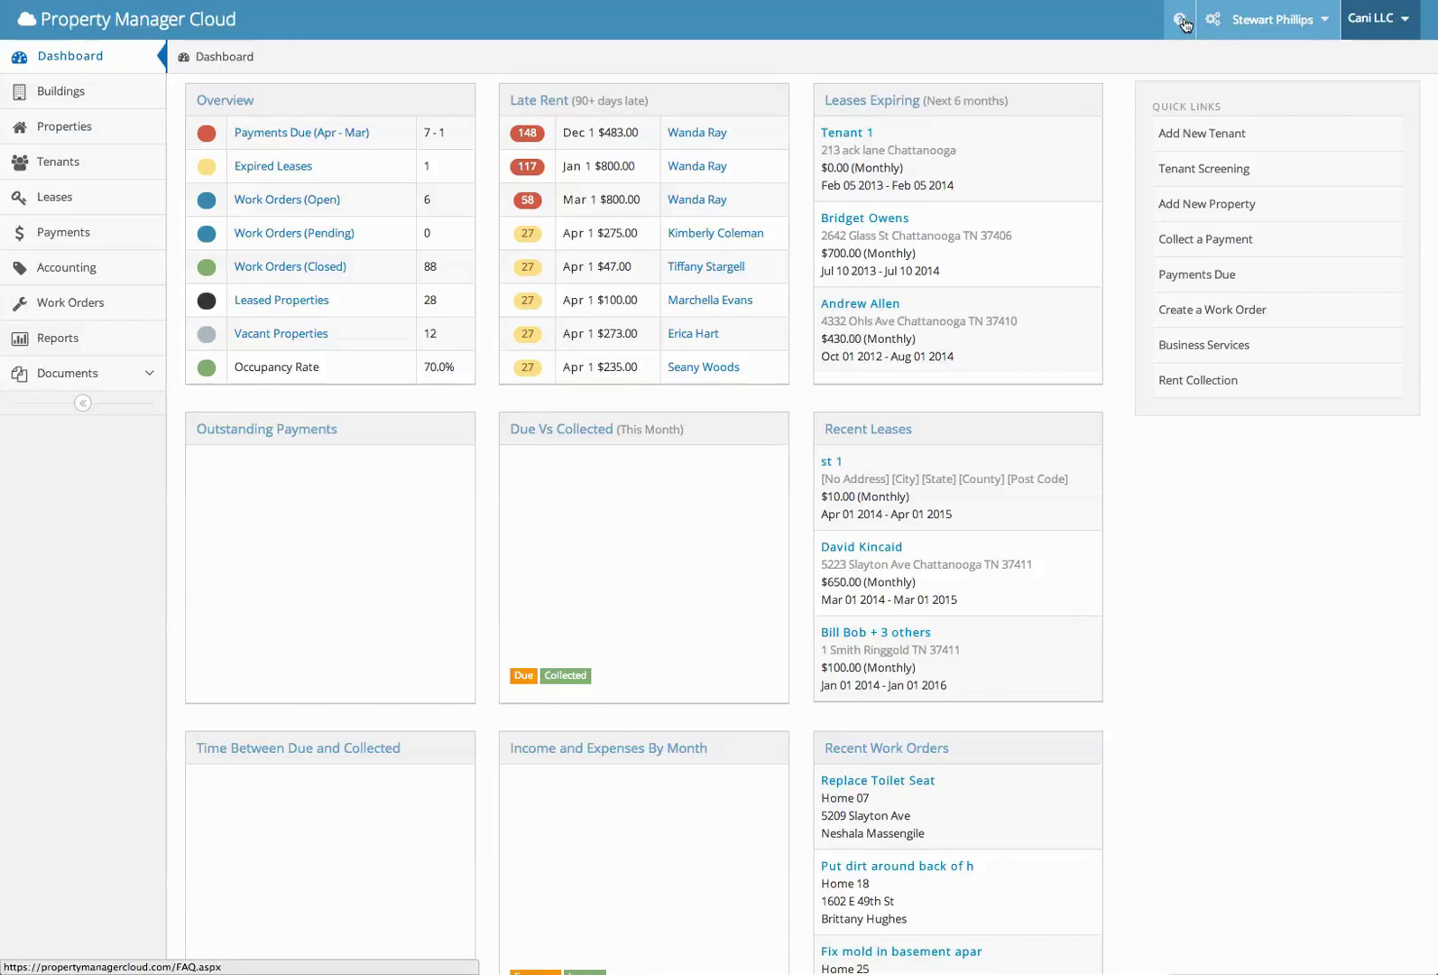
{"action": "left_click", "coordinate": [1239, 26]}
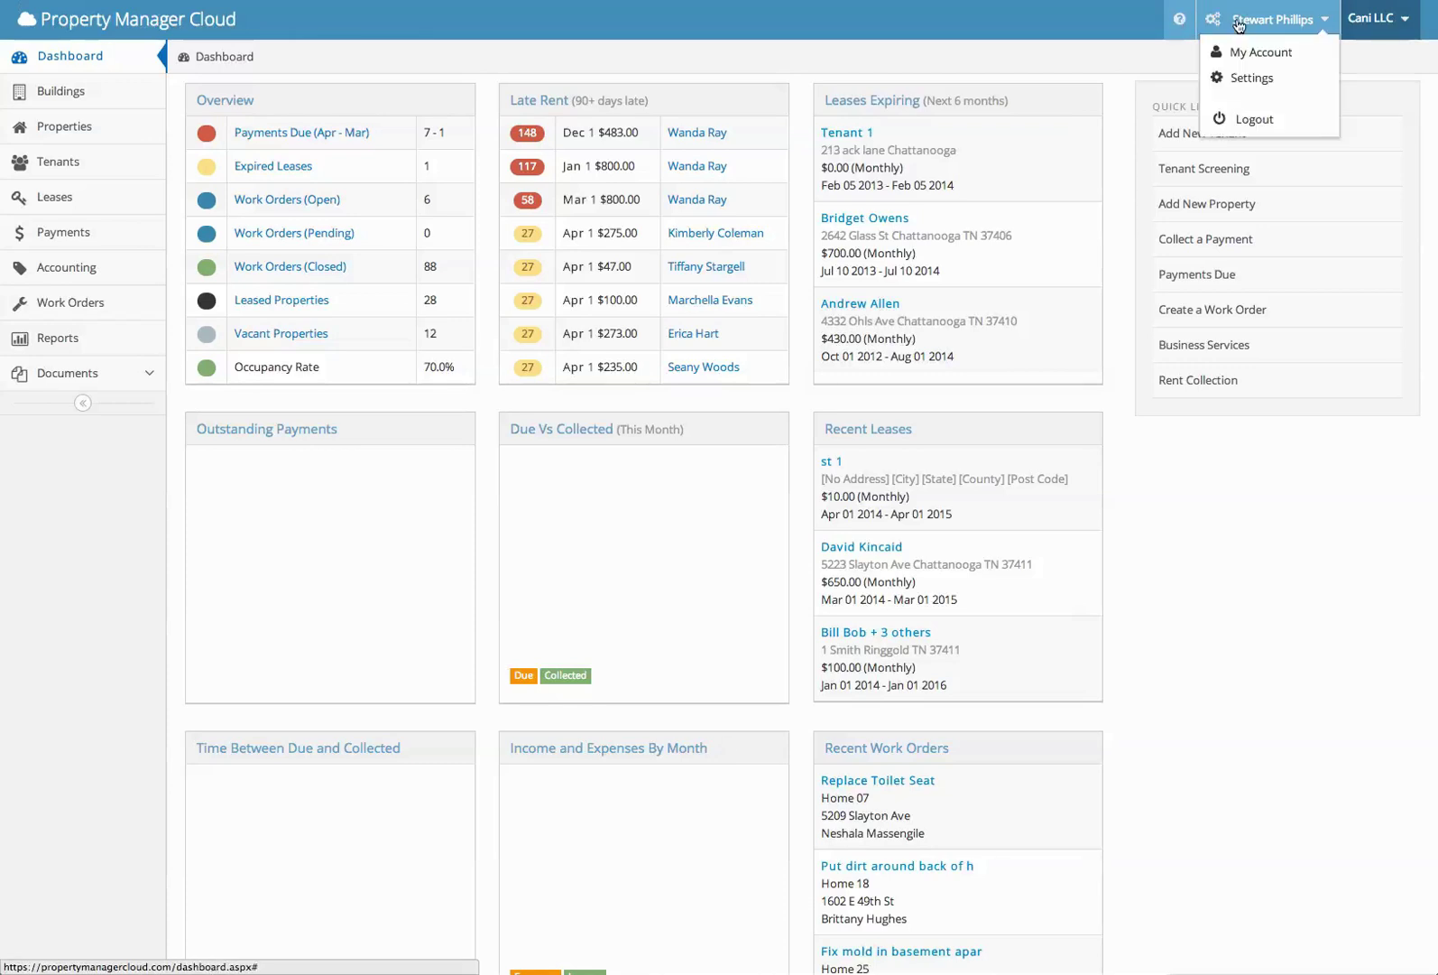
{"action": "left_click", "coordinate": [1354, 19]}
{"action": "left_click", "coordinate": [1364, 20]}
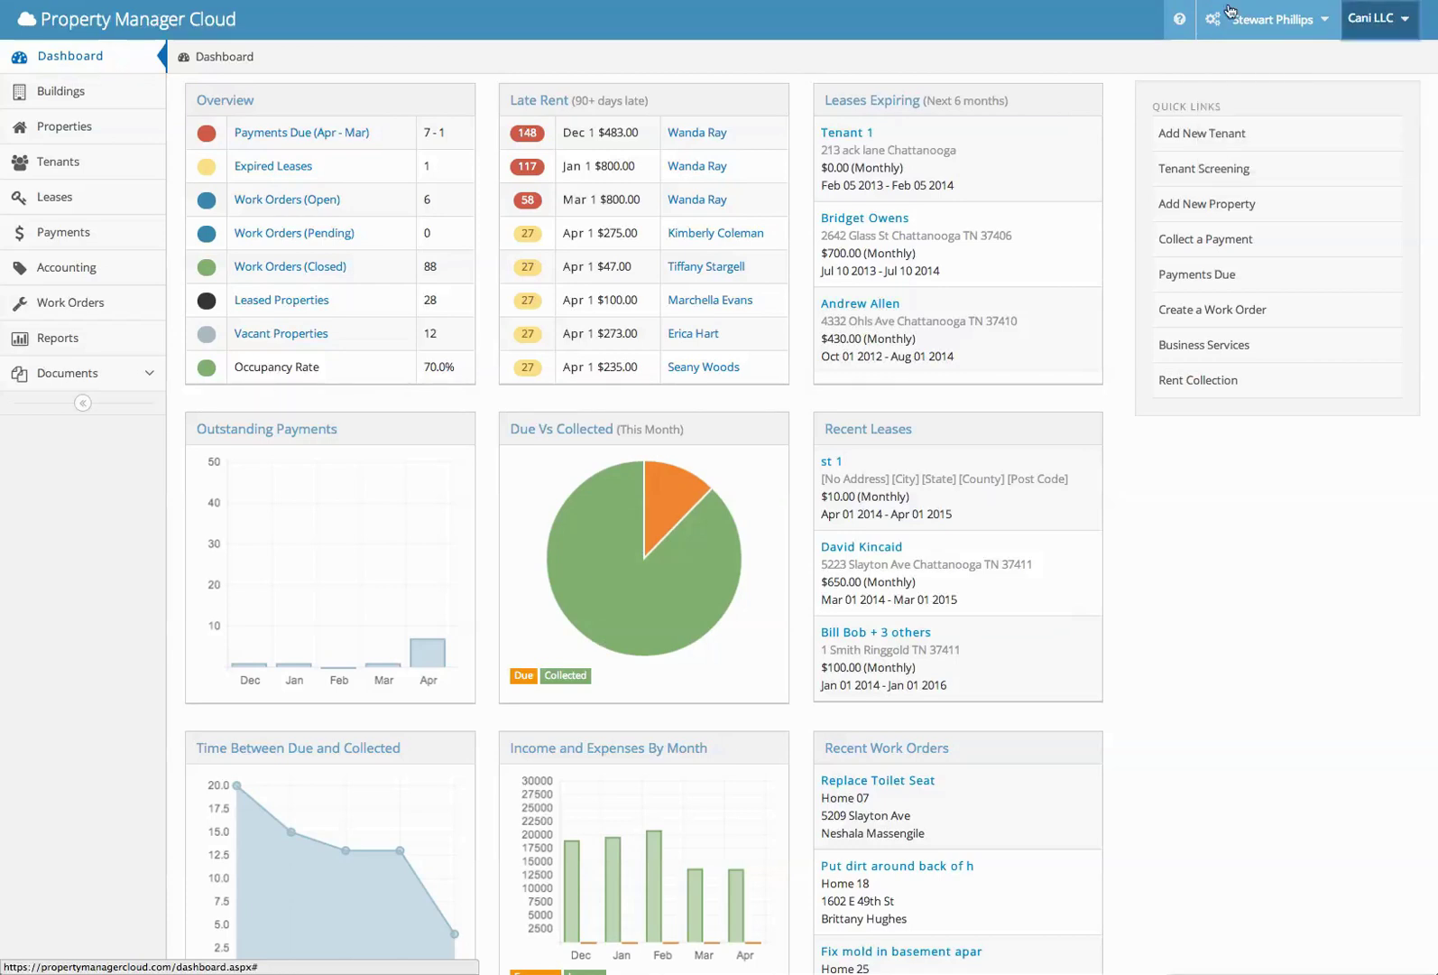